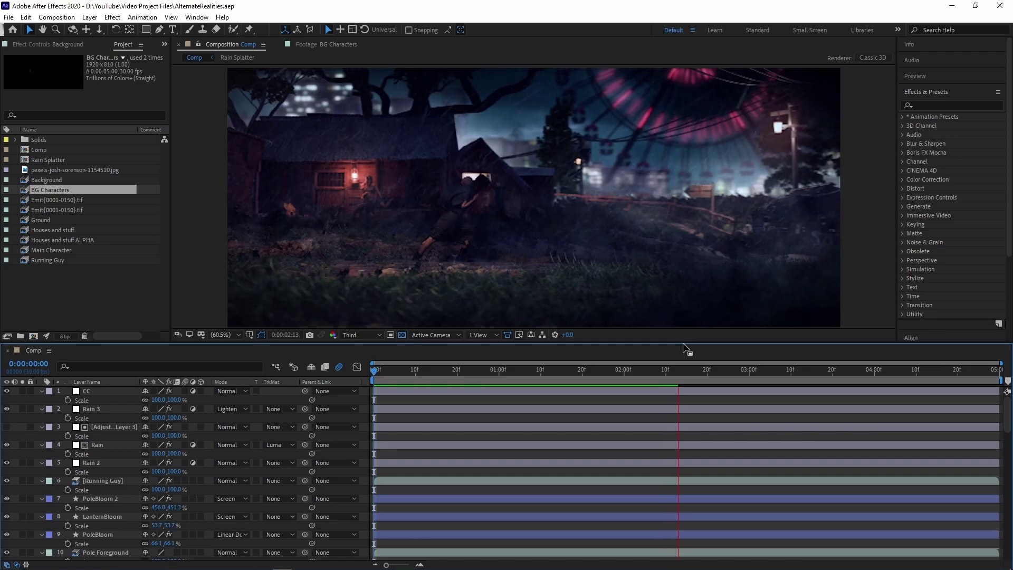
Stop the rainy Ferris wheel preview and return the time indicator to 0:00:00:00
key(space)
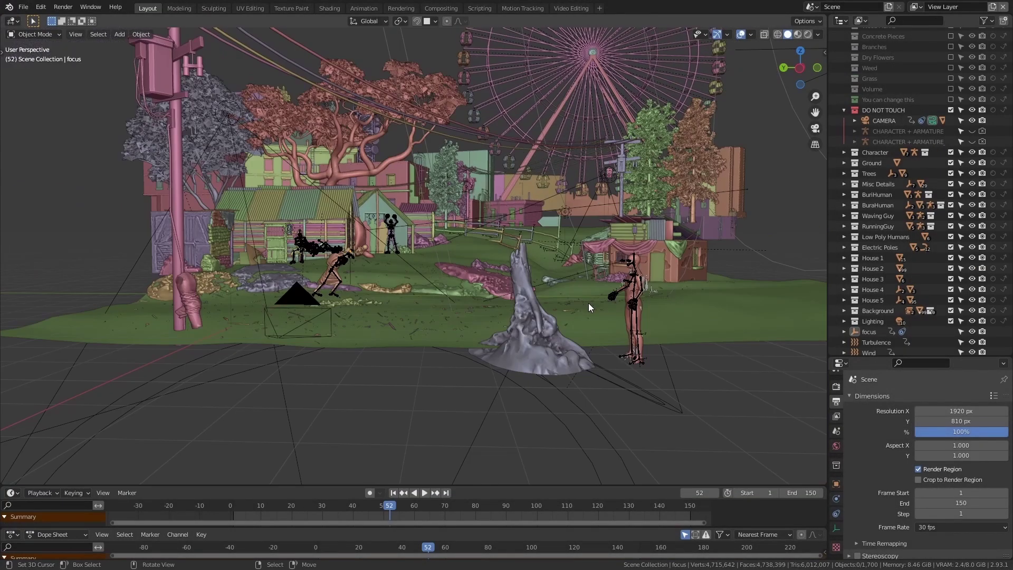
Orbit the scene, look through the camera, and switch to the Main Character view layer
mouse_move(587, 312)
mouse_down()
mouse_move(565, 321)
mouse_move(593, 315)
mouse_up()
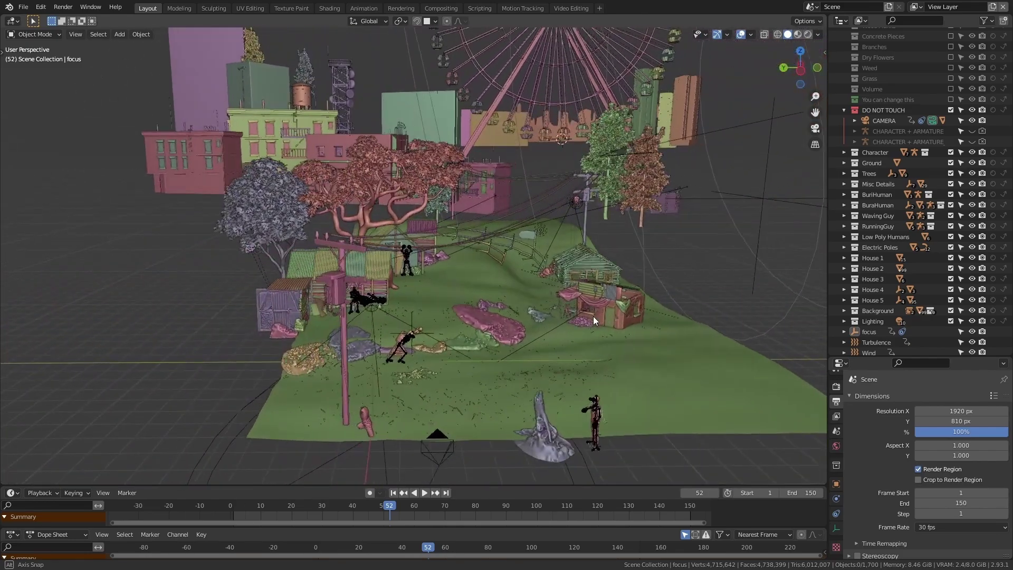
scroll(593, 316, up, 2)
key(KP_0)
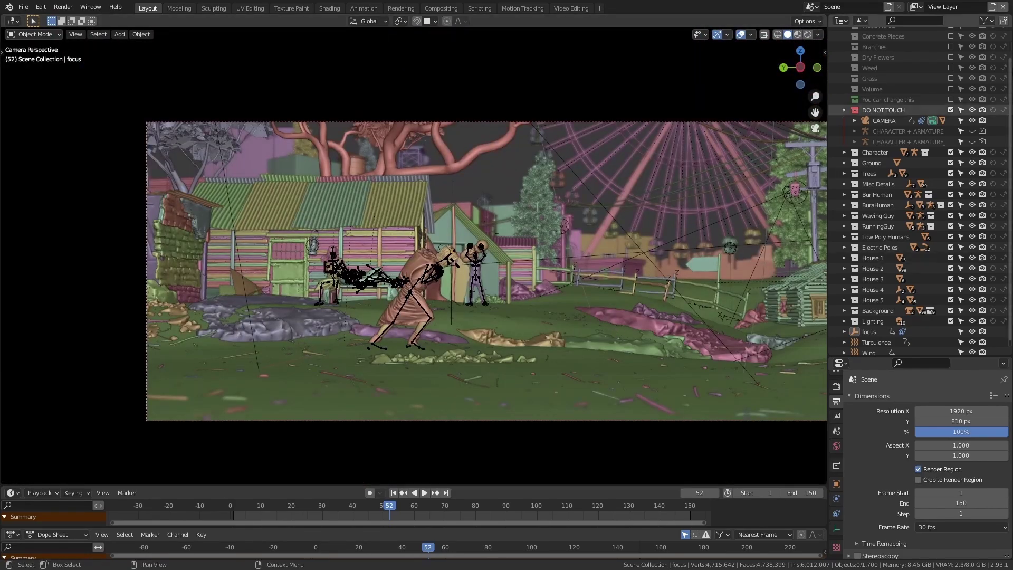
click(913, 7)
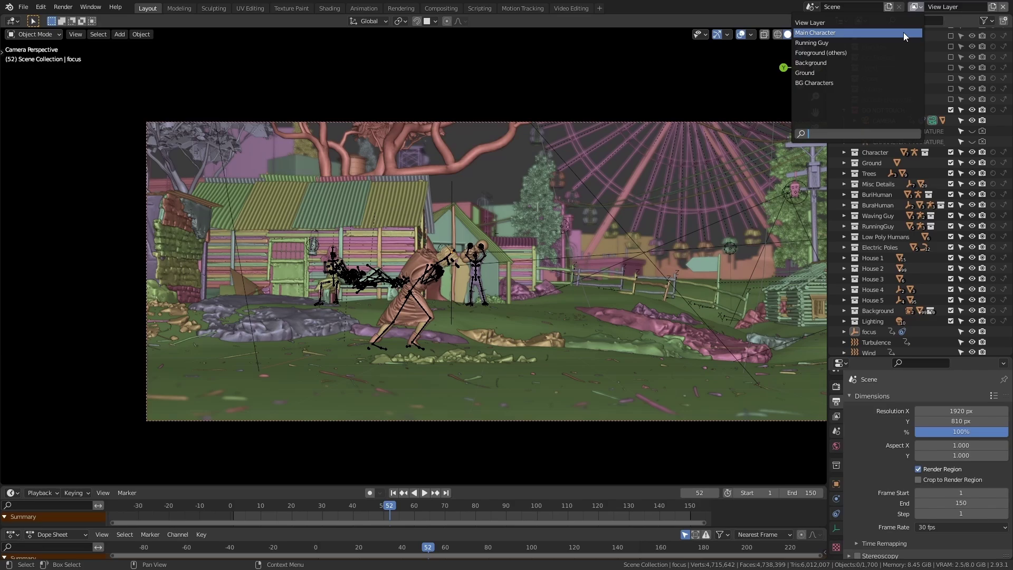
click(905, 34)
Step through Running Guy, Foreground, Background and Ground view layers, ending on BG Characters
click(914, 8)
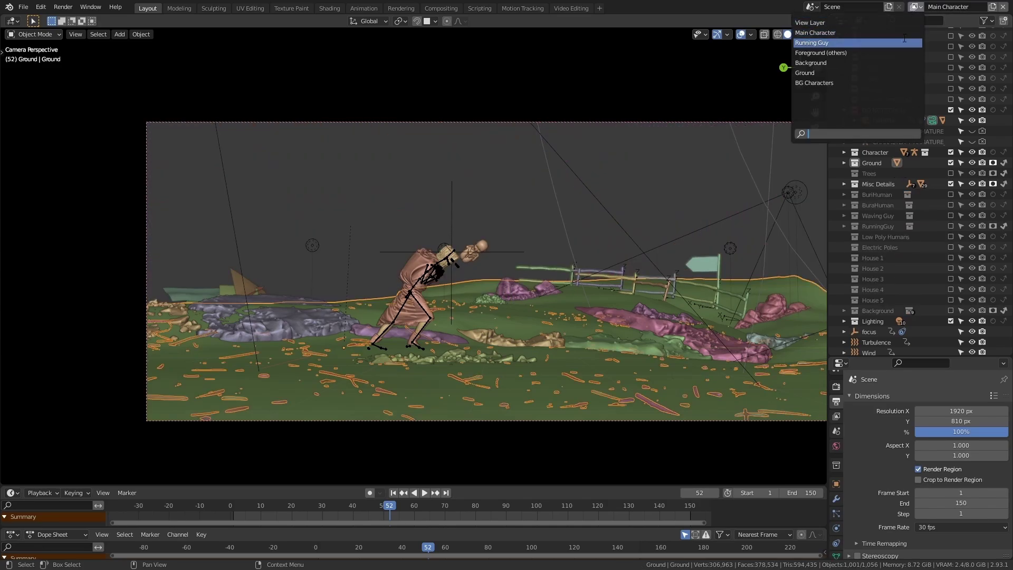
click(904, 42)
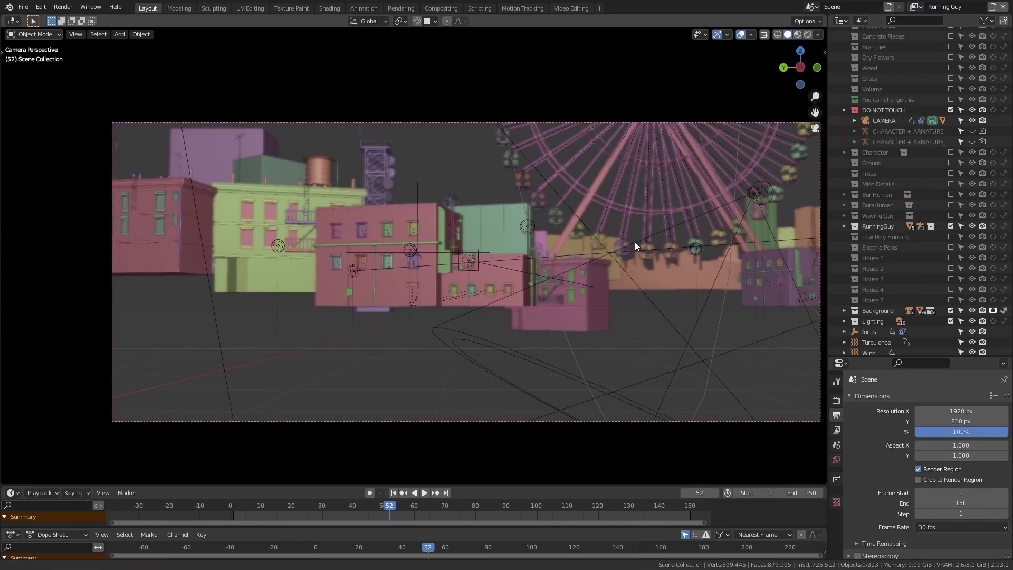
click(914, 7)
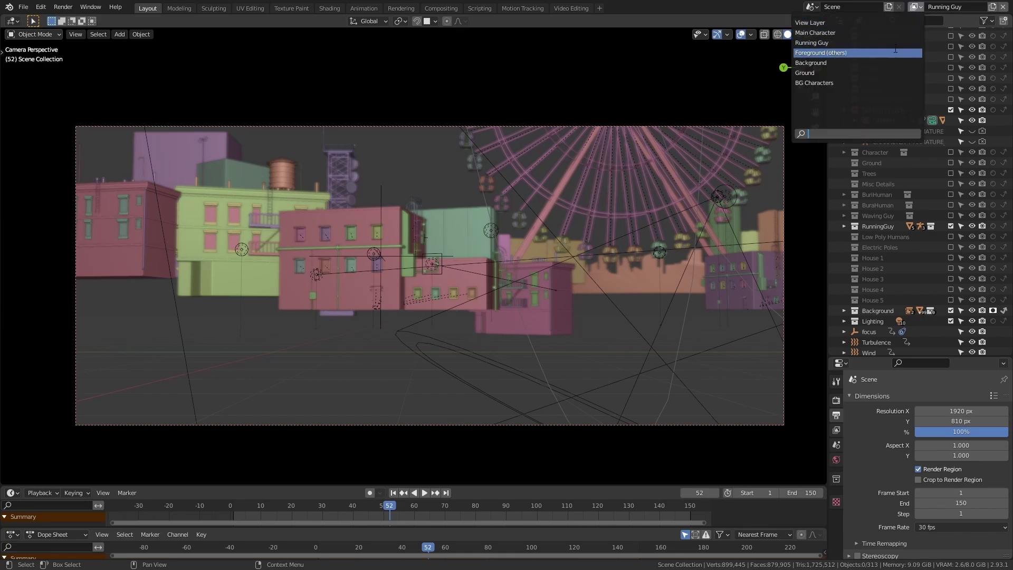
click(844, 53)
click(914, 6)
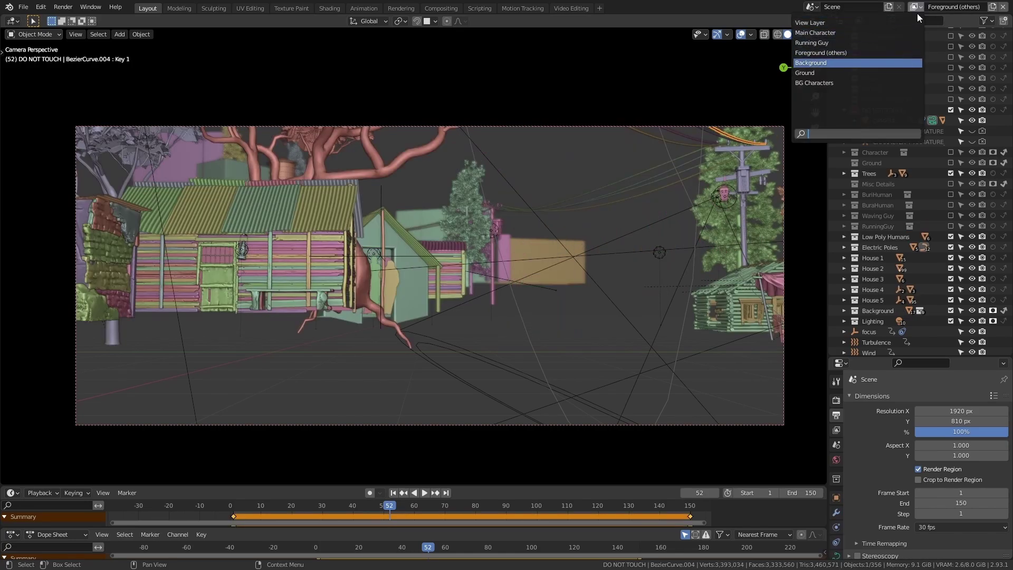
key(Return)
click(915, 7)
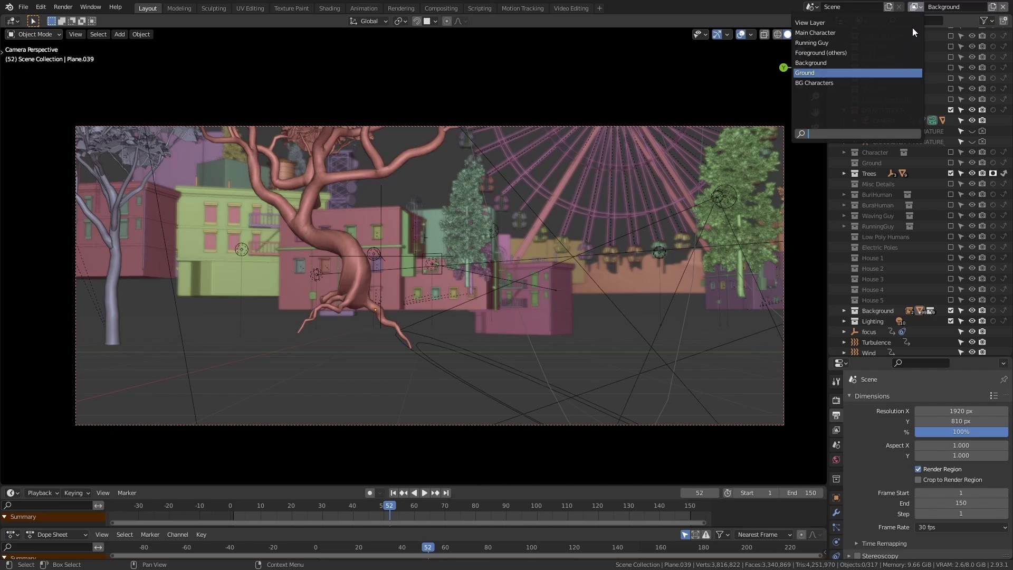
key(Return)
click(916, 8)
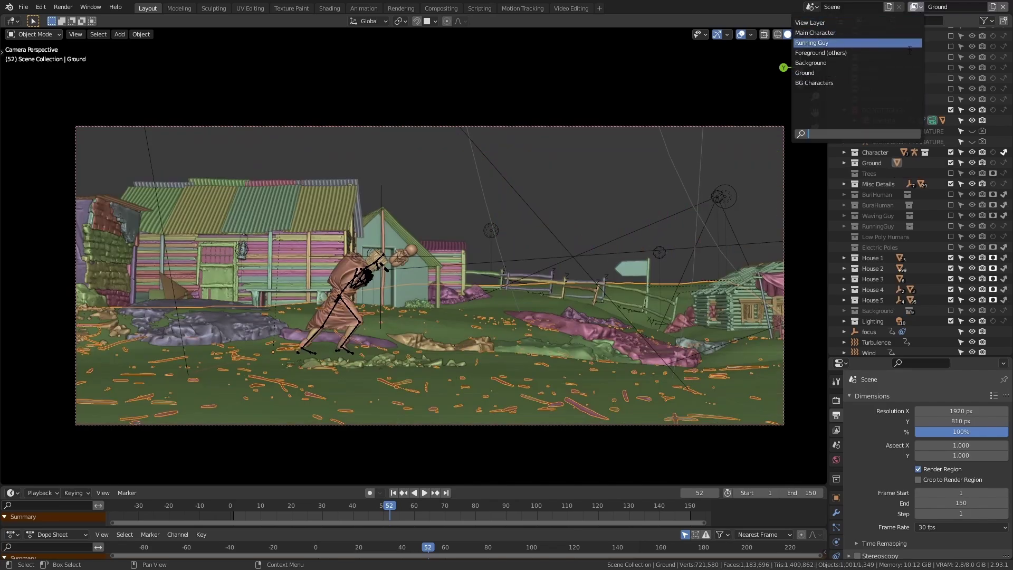
click(902, 83)
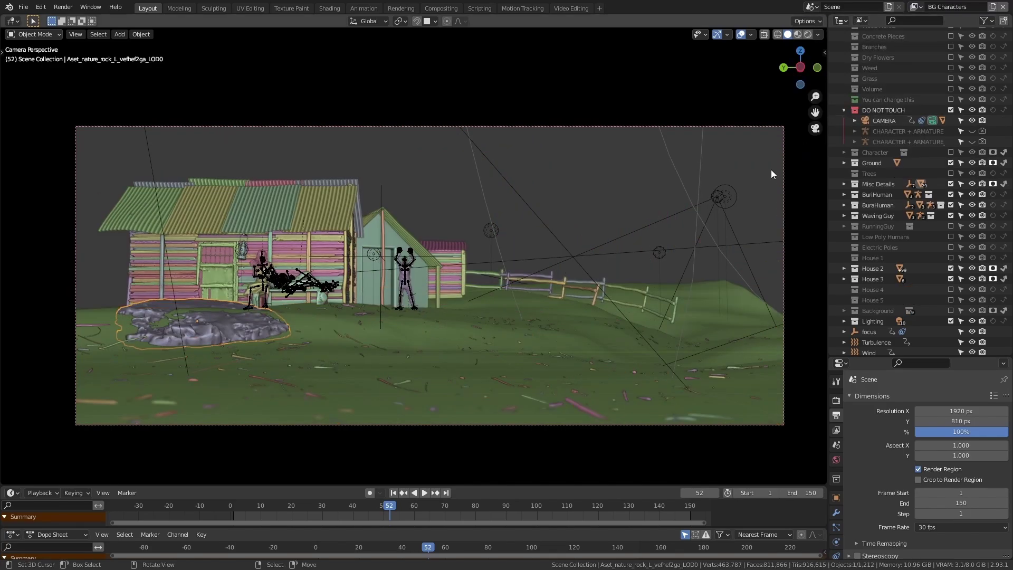
Select all and scroll through the rendered Main Character .tif frames
key(a)
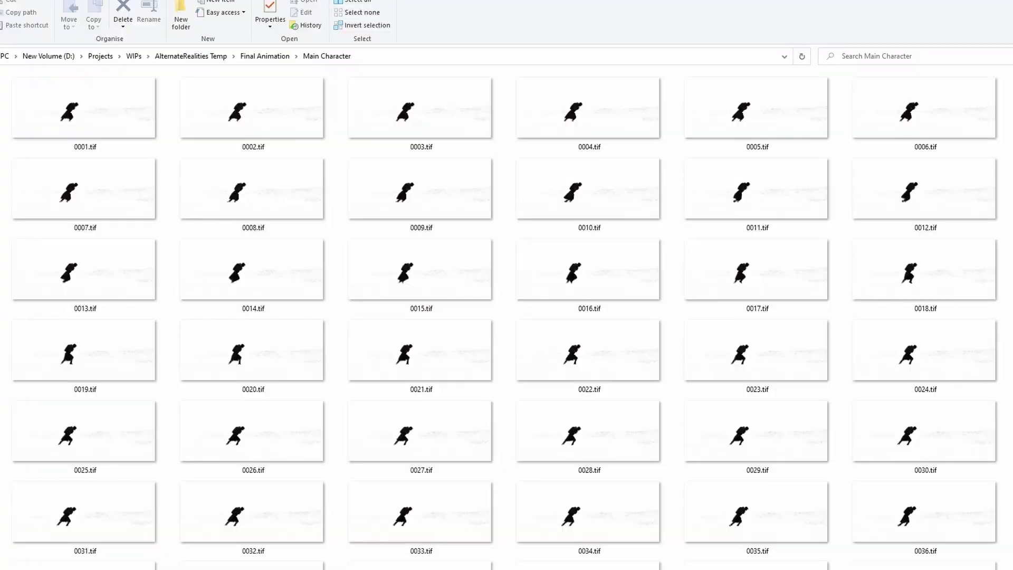
scroll(900, 232, down, 5)
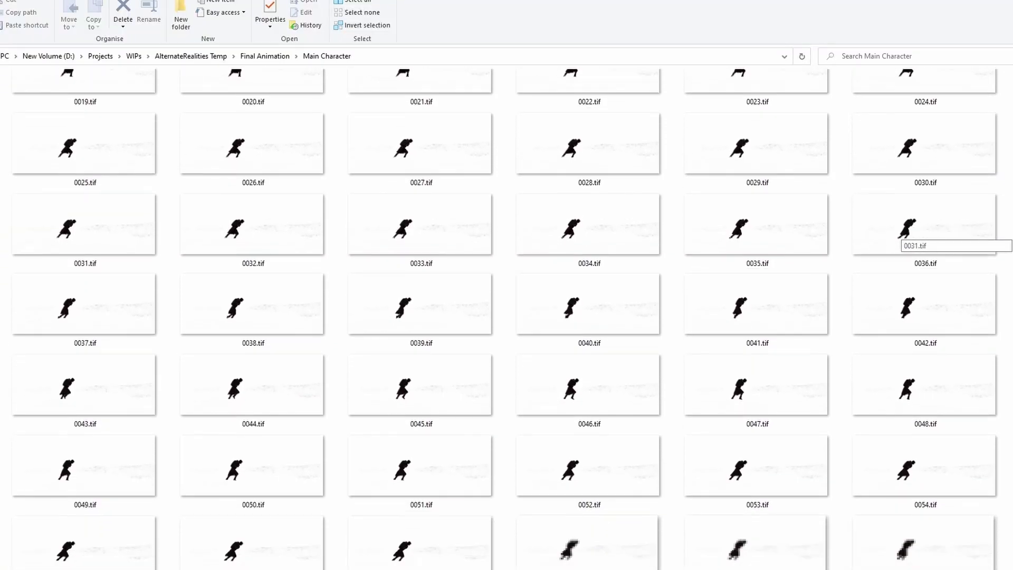
scroll(899, 232, down, 4)
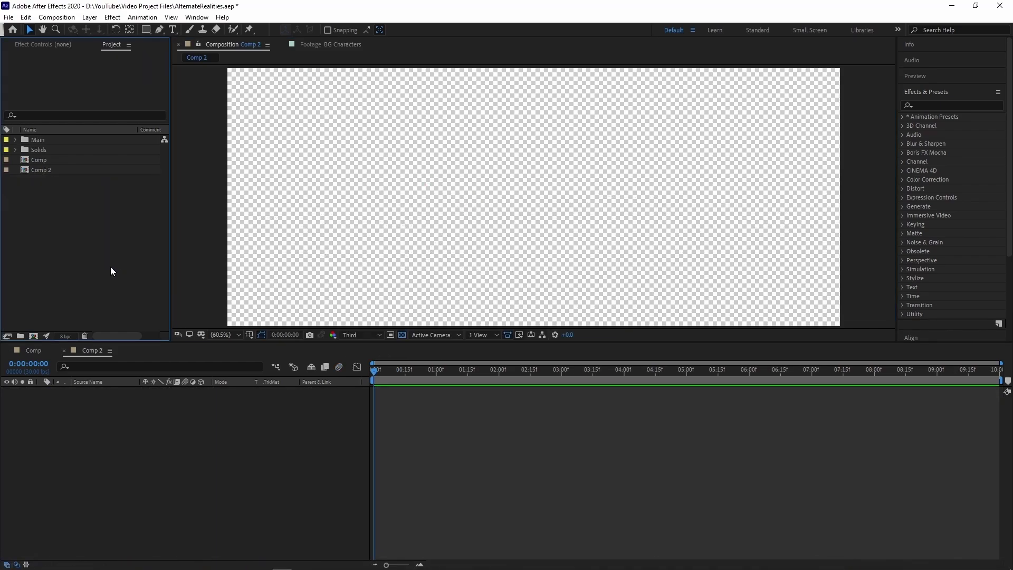
Import Main Character frames 0001–0150 as a TIFF sequence with Straight – Unmatted alpha, toggling the transparency grid
double_click(102, 262)
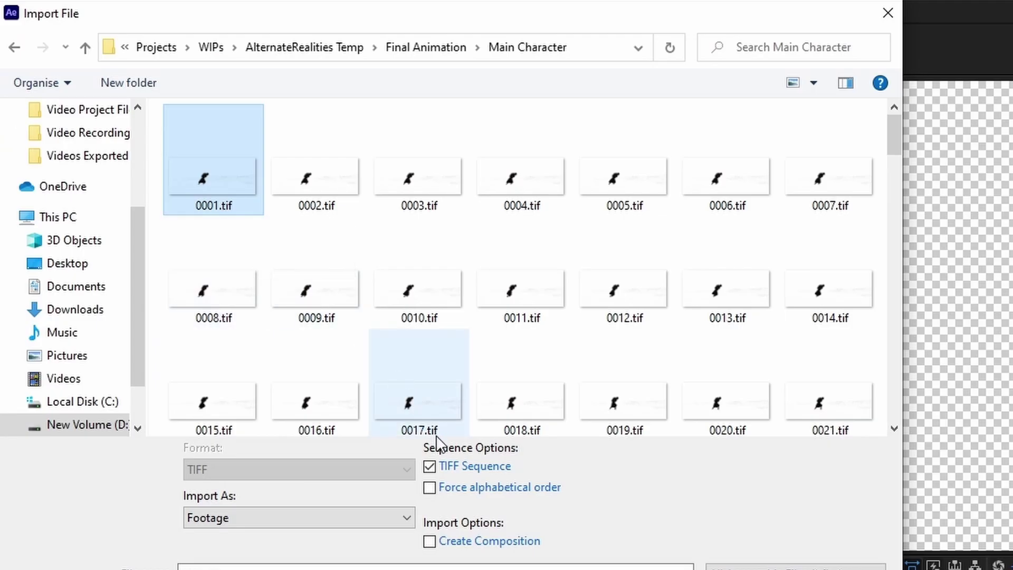
click(242, 279)
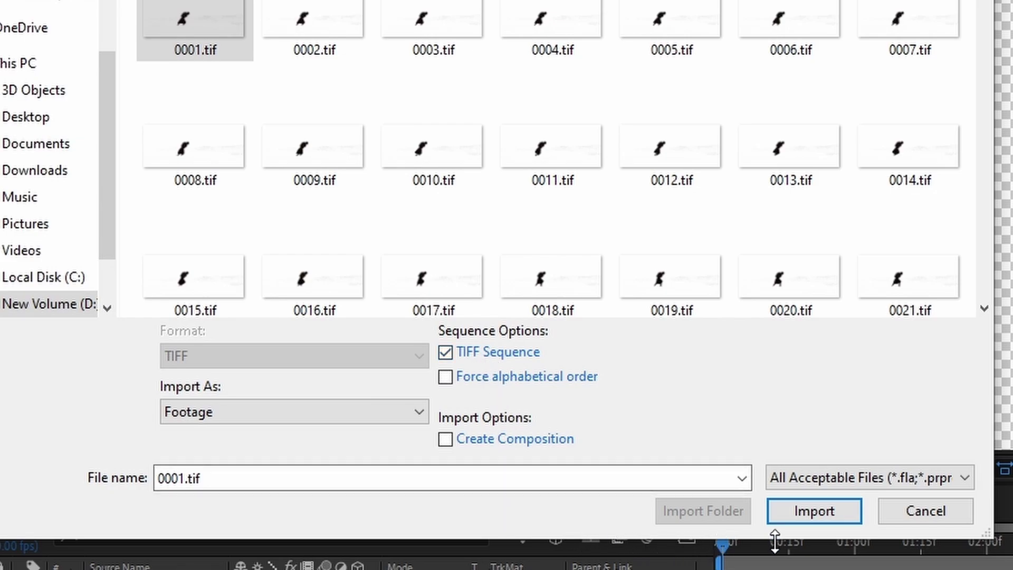
click(821, 515)
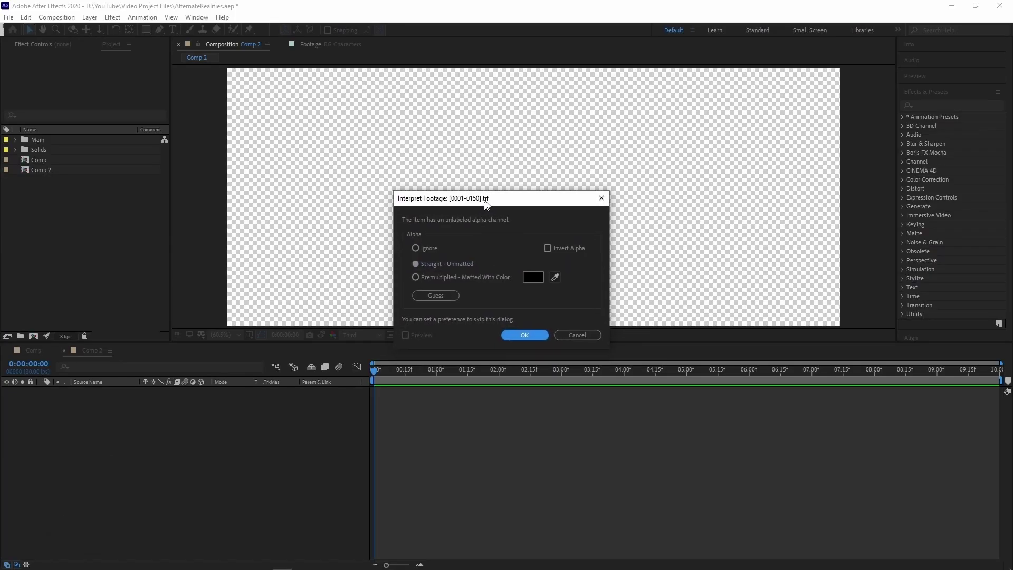
drag(486, 204, 499, 144)
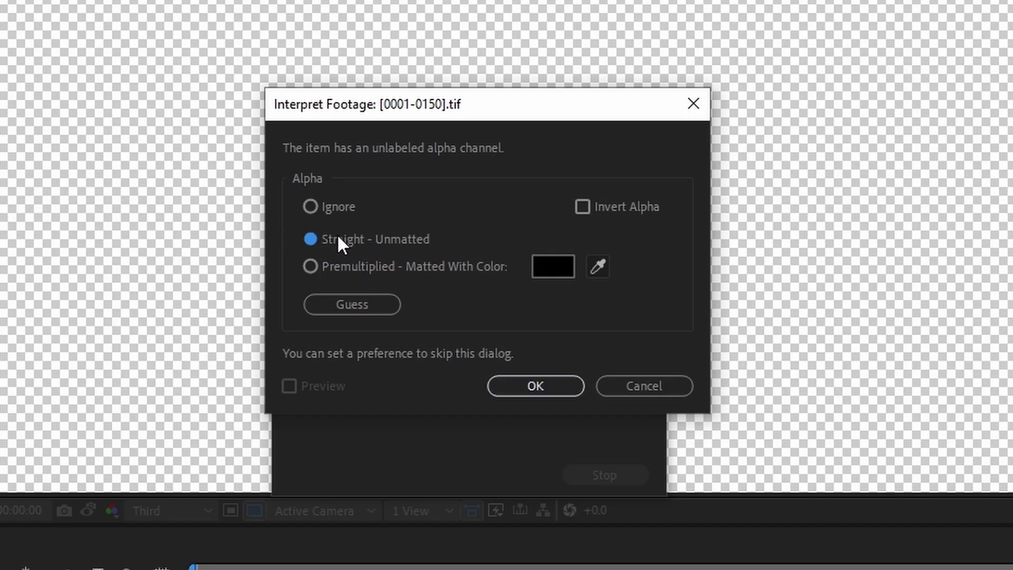
click(534, 386)
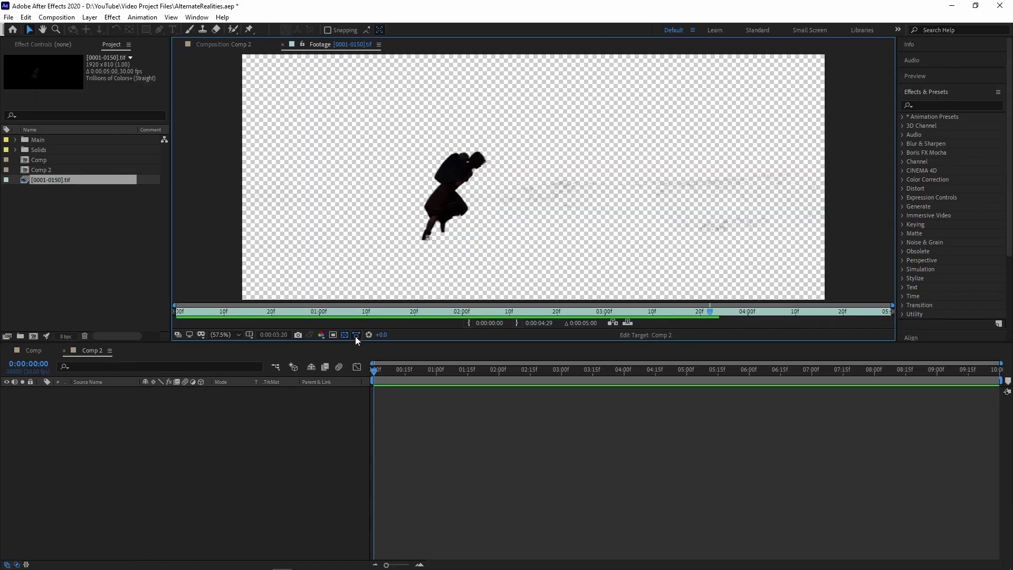
click(154, 511)
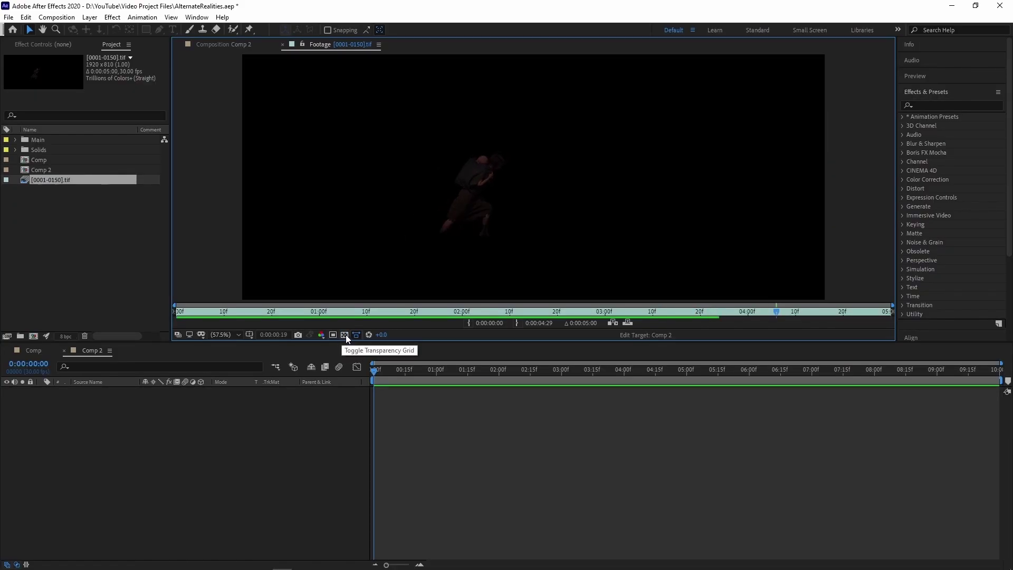
click(346, 334)
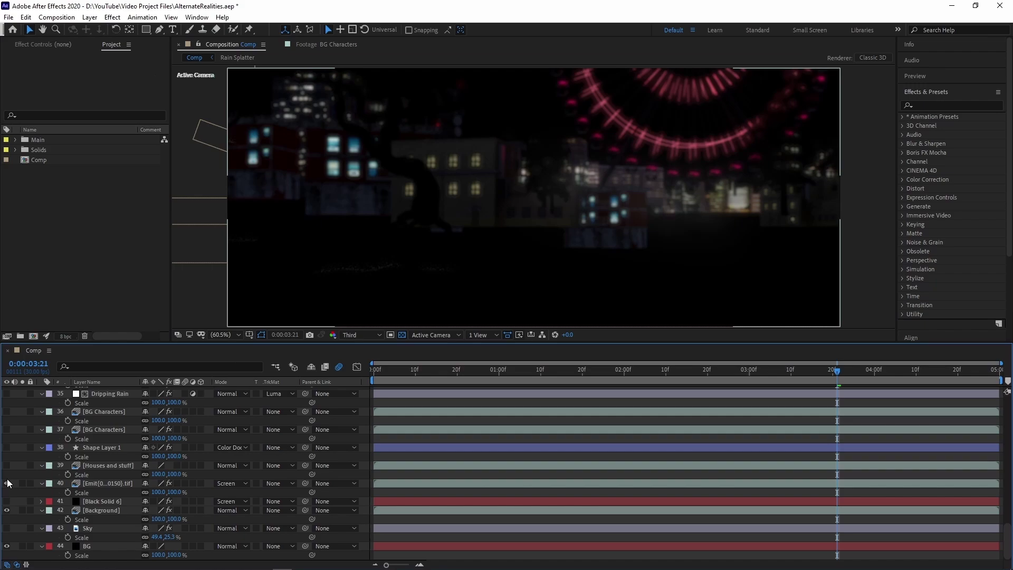
Select the Pole Foreground layer, scrub the timeline, and open the Sky layer in its own viewer
scroll(17, 488, up, 15)
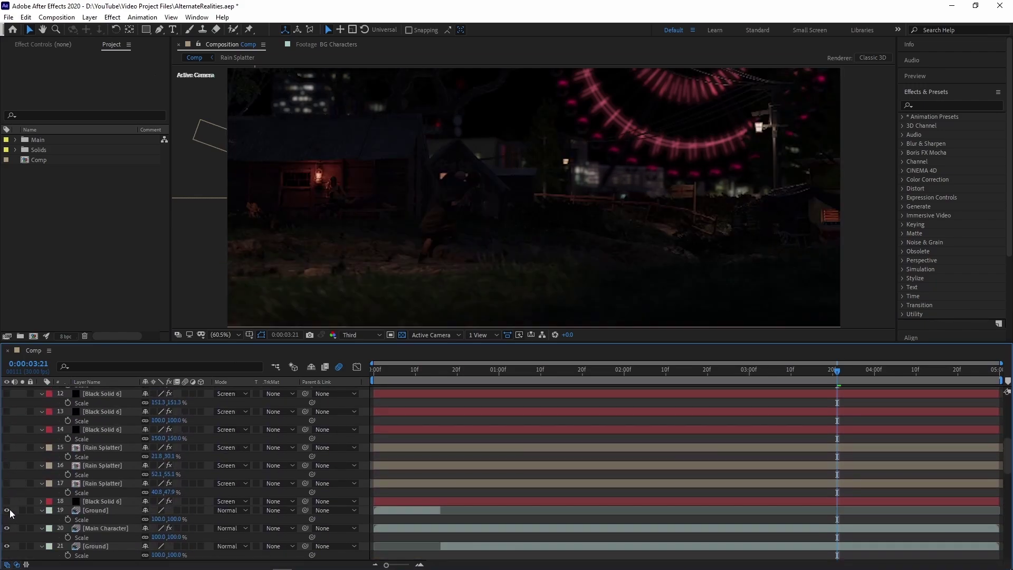
scroll(25, 433, down, 3)
click(106, 516)
click(379, 372)
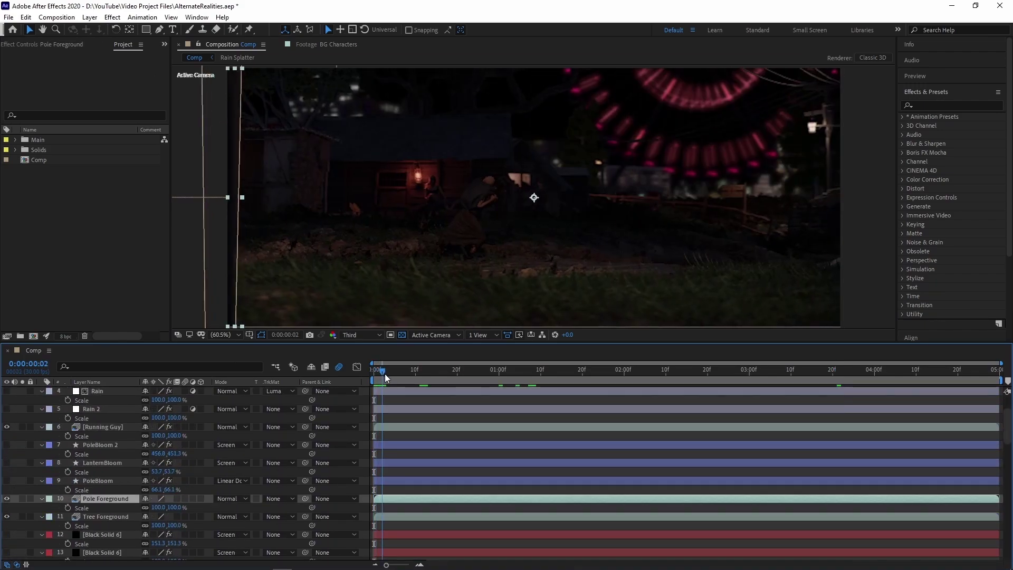
drag(385, 373, 962, 369)
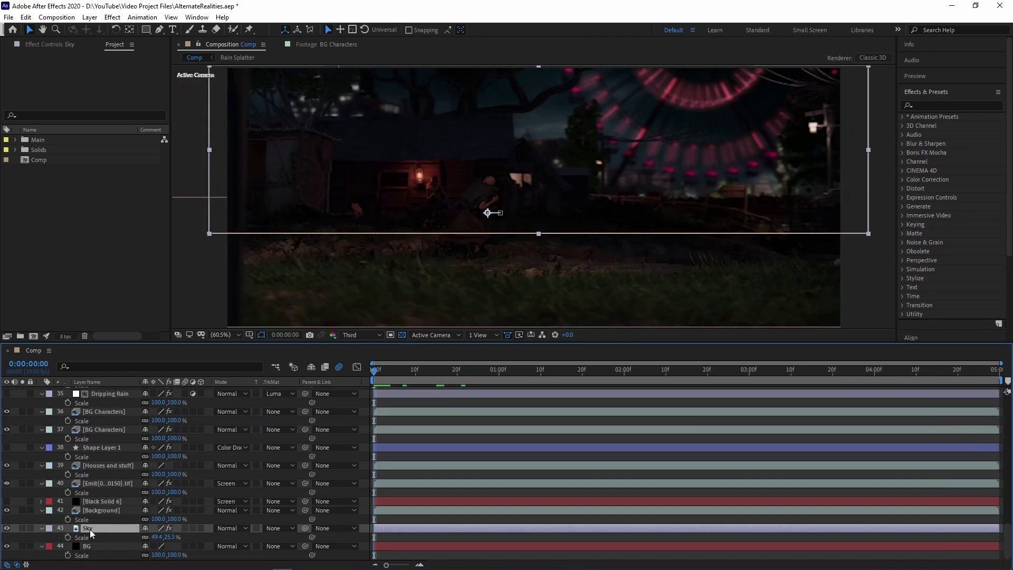
double_click(89, 529)
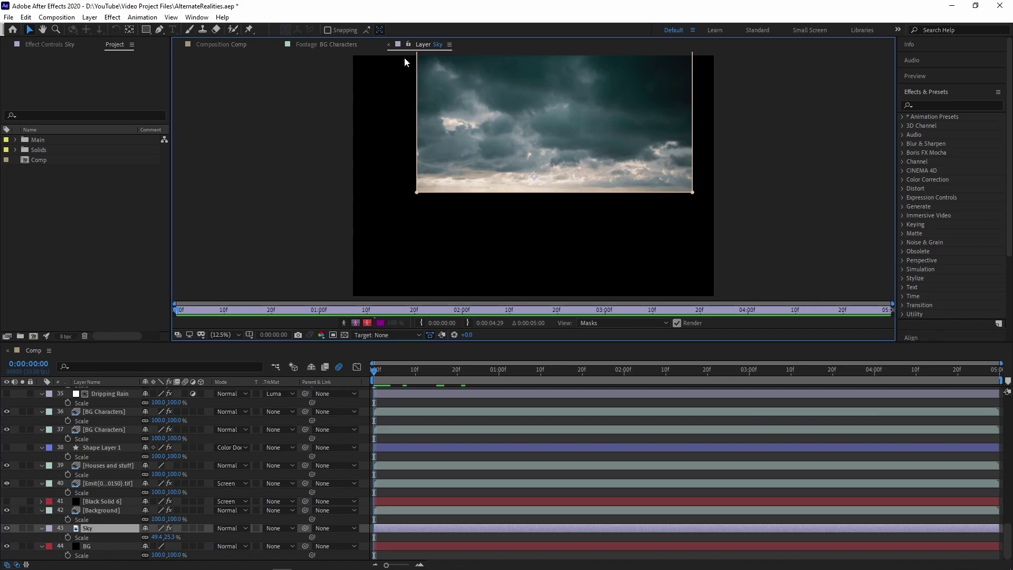
Close the Sky layer view and preview the Comp, stopping at 0:00:02:25
click(388, 45)
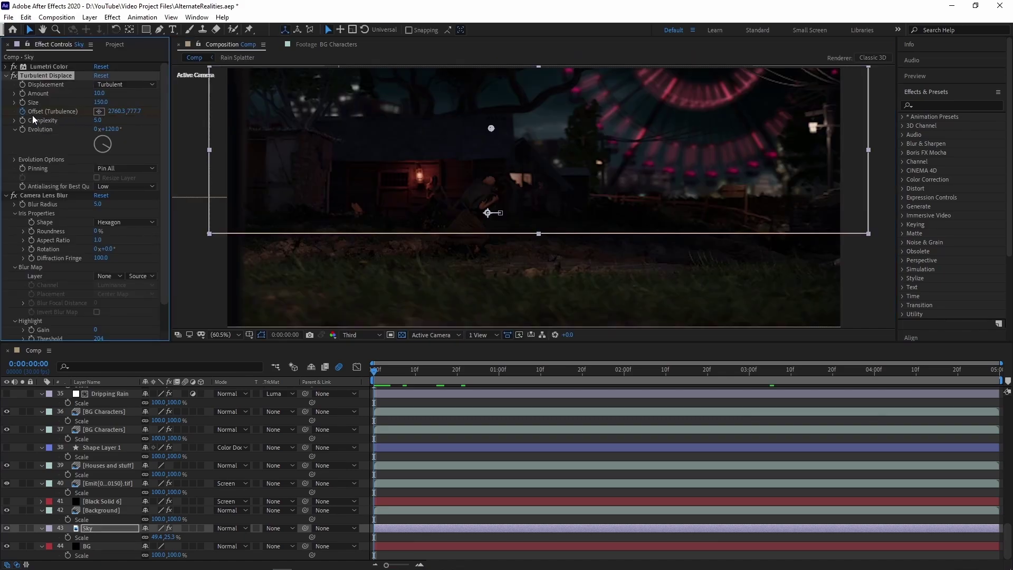
key(space)
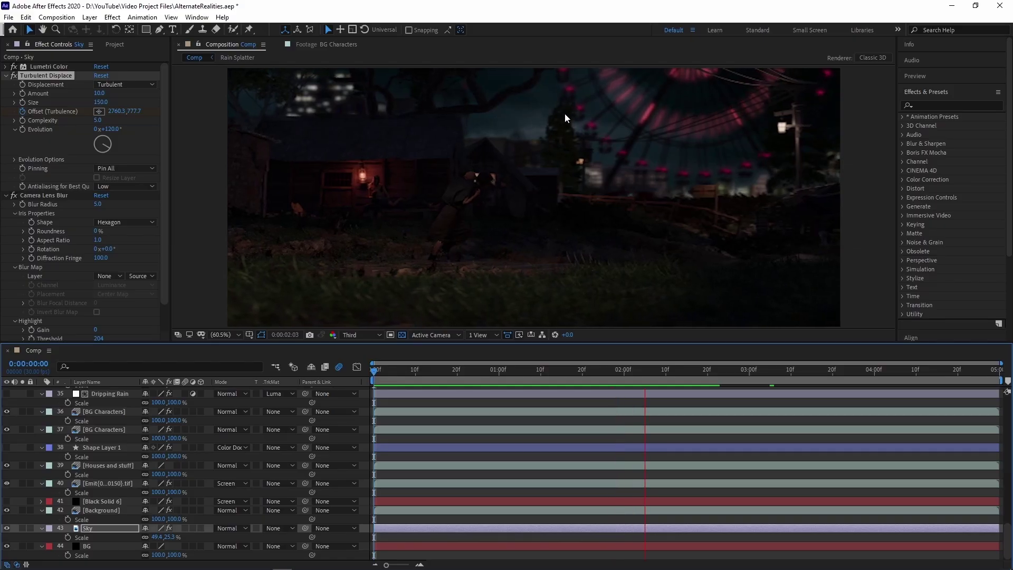
key(space)
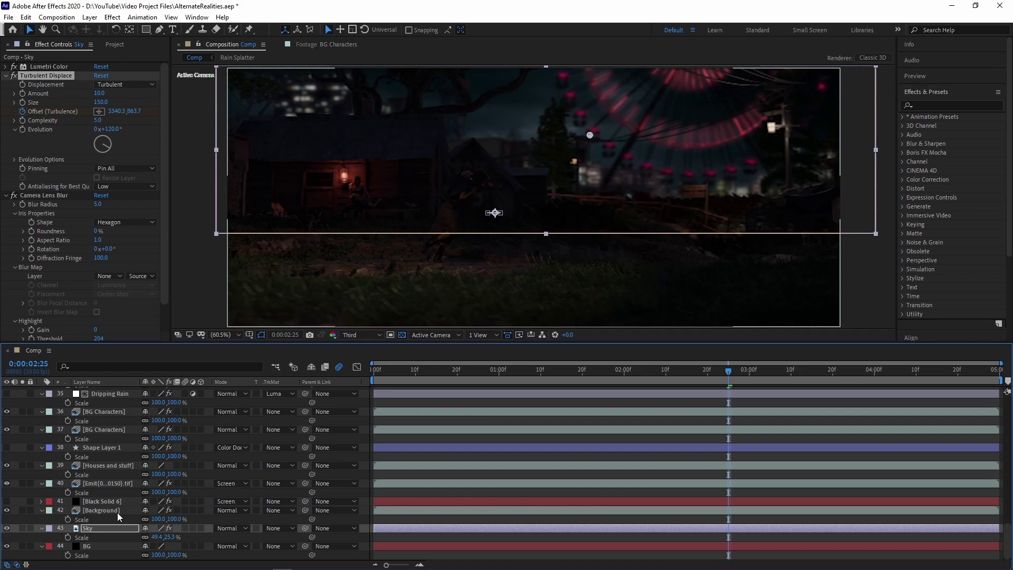
scroll(117, 509, up, 10)
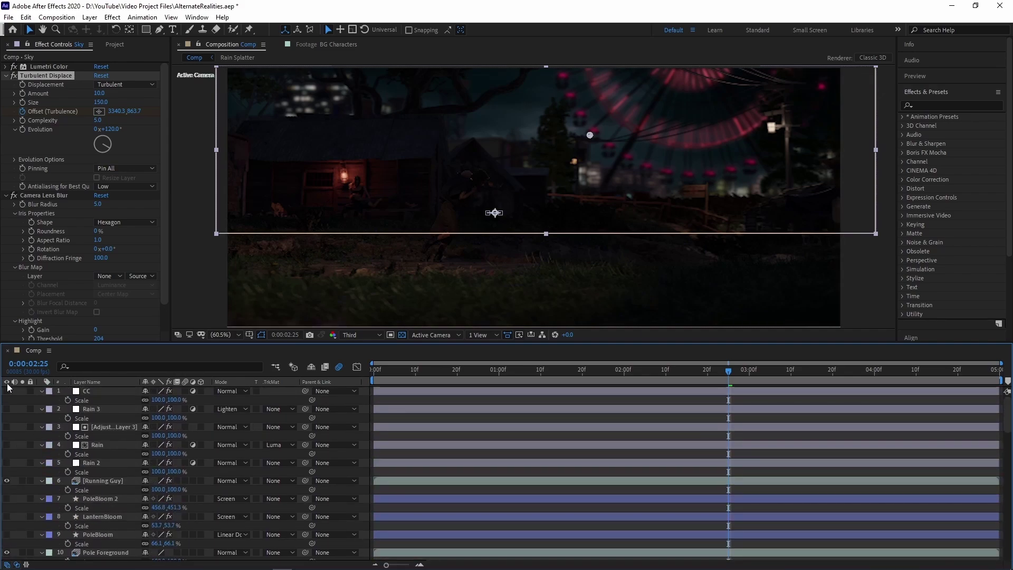
Turn on the CC colour grade and Shape Layer 1 at 0:00:00:00, selecting Shape Layer 1
click(7, 391)
drag(454, 369, 325, 358)
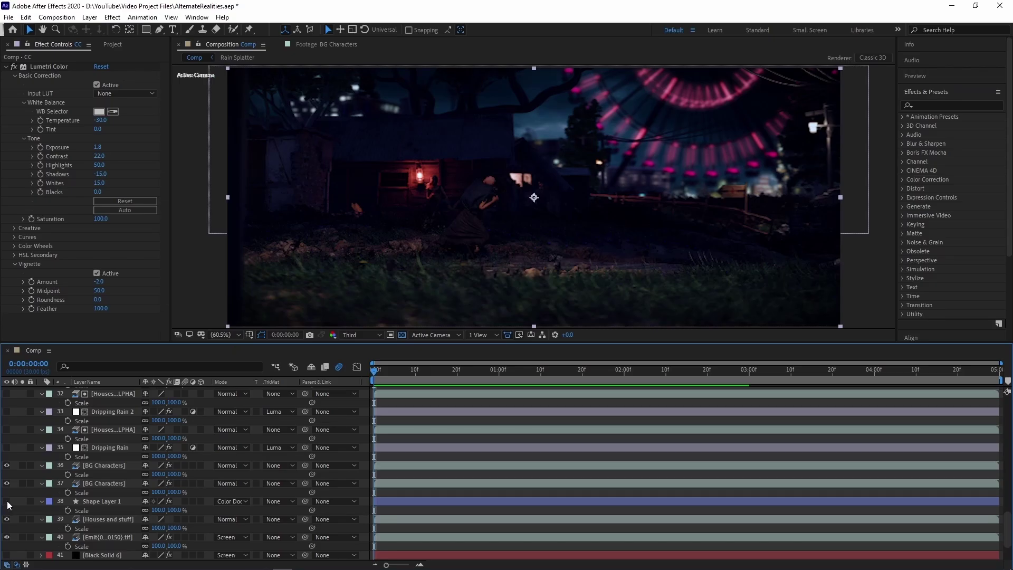
click(7, 501)
click(7, 501)
click(8, 501)
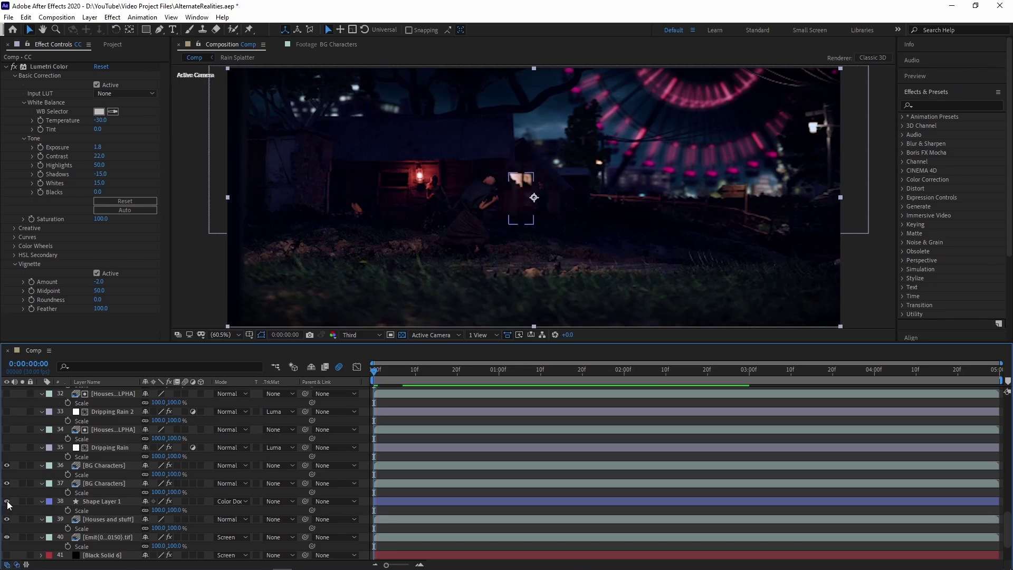
click(96, 501)
scroll(45, 490, up, 10)
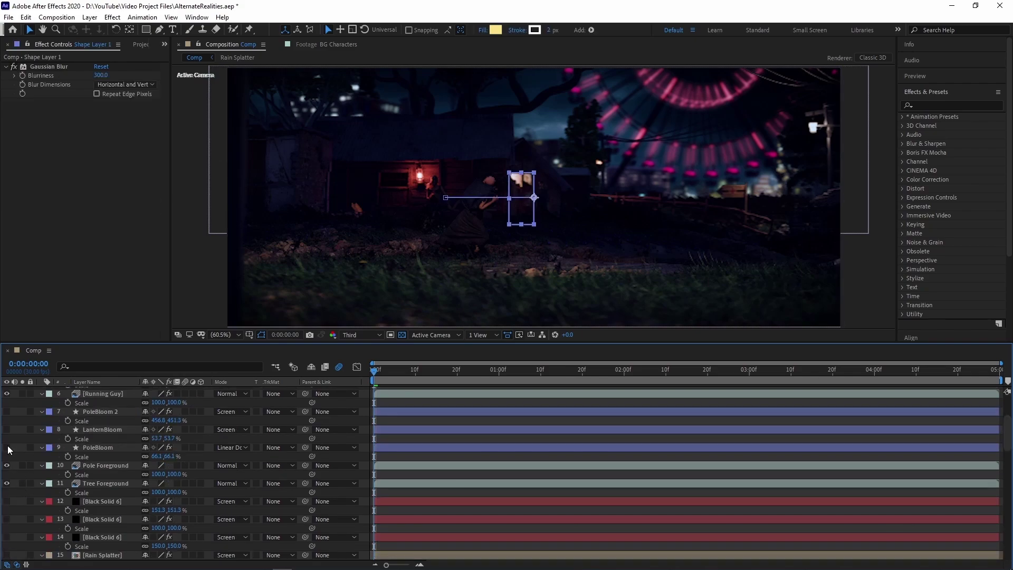
Turn on PoleBloom, LanternBloom and PoleBloom 2, keeping their Screen blending modes
click(7, 448)
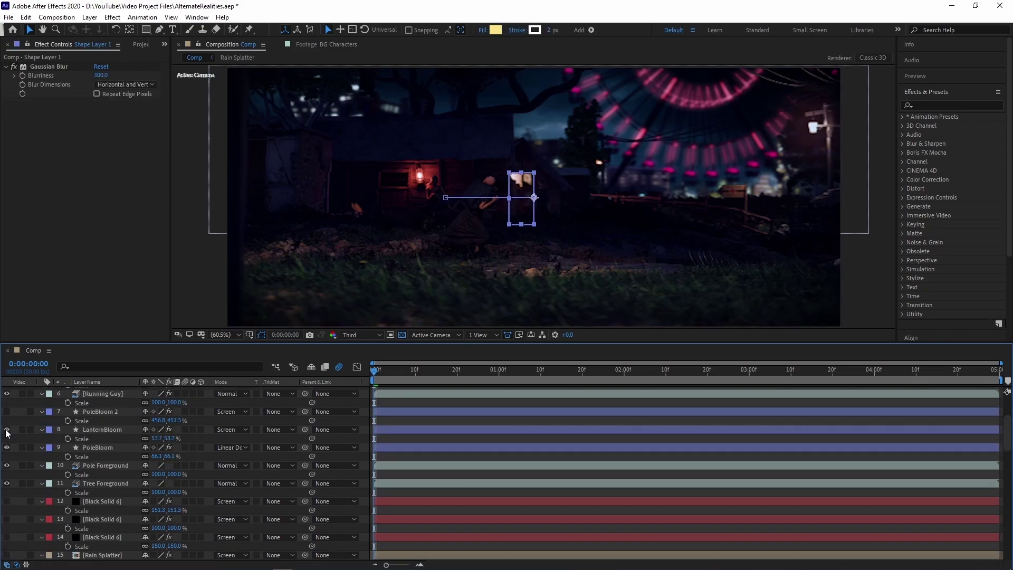
click(6, 429)
click(7, 411)
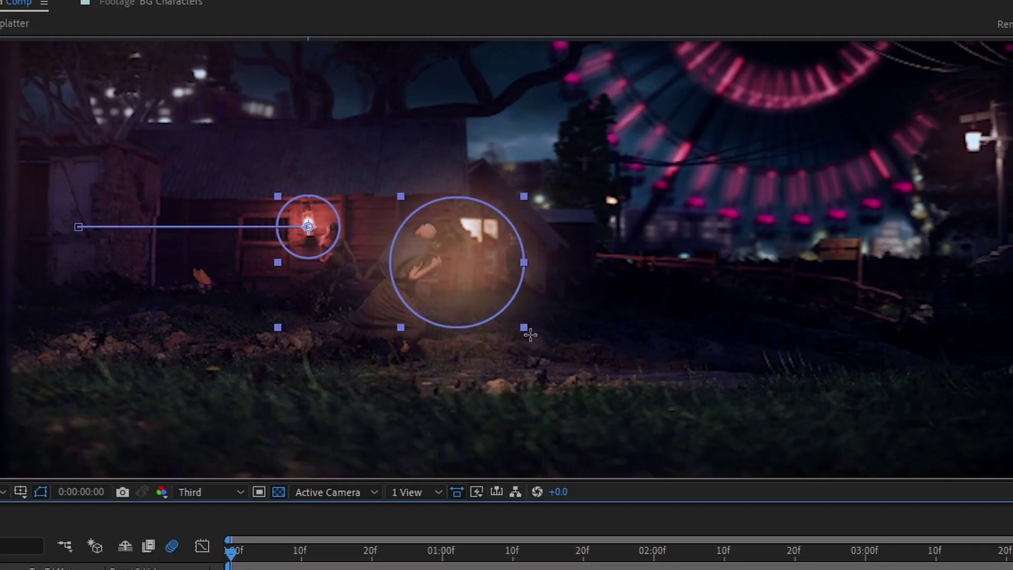
click(230, 411)
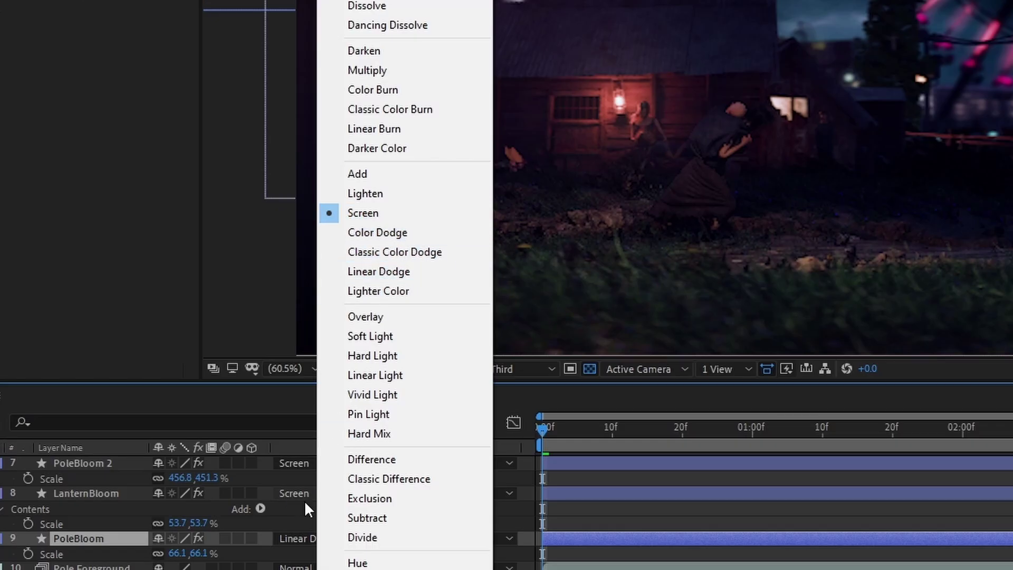
click(294, 536)
click(294, 536)
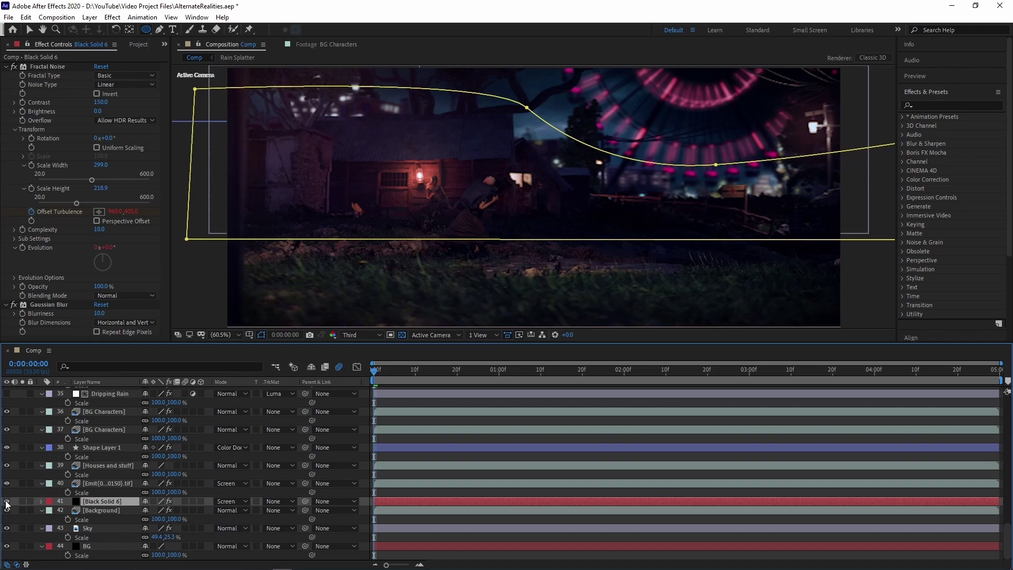
Turn on both Black Solid 6 fog layers, then disable their Fractal Noise for comparison
click(7, 501)
scroll(8, 447, up, 10)
click(6, 439)
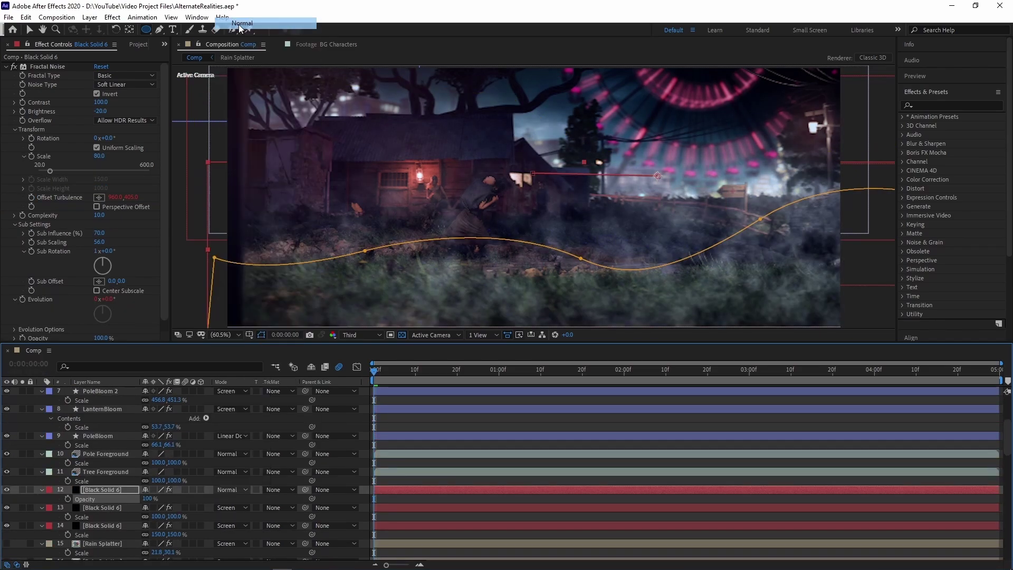
click(14, 67)
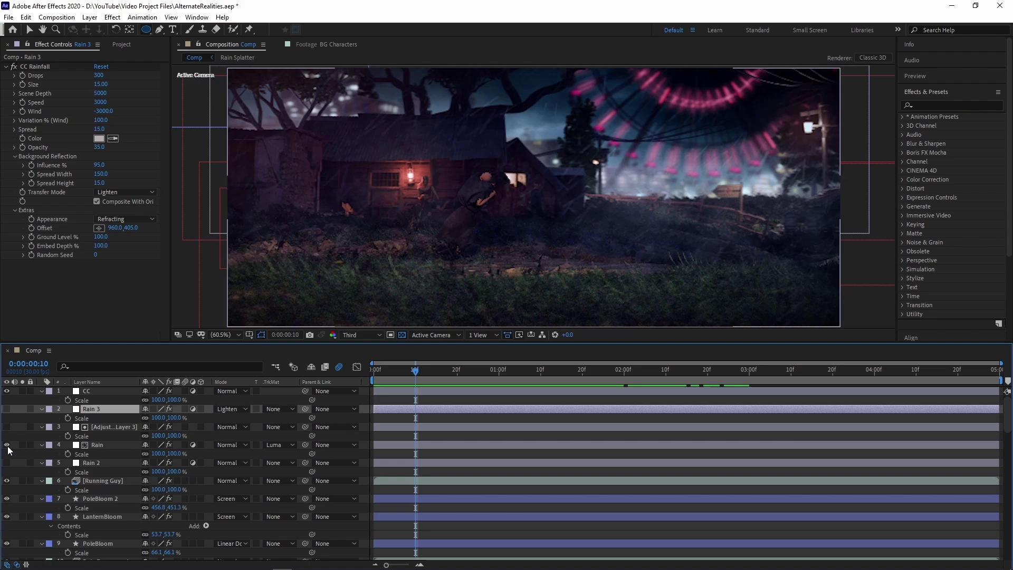
Turn on the Rain layer, pan the view, select CC Rainfall, and preview the rain
click(7, 445)
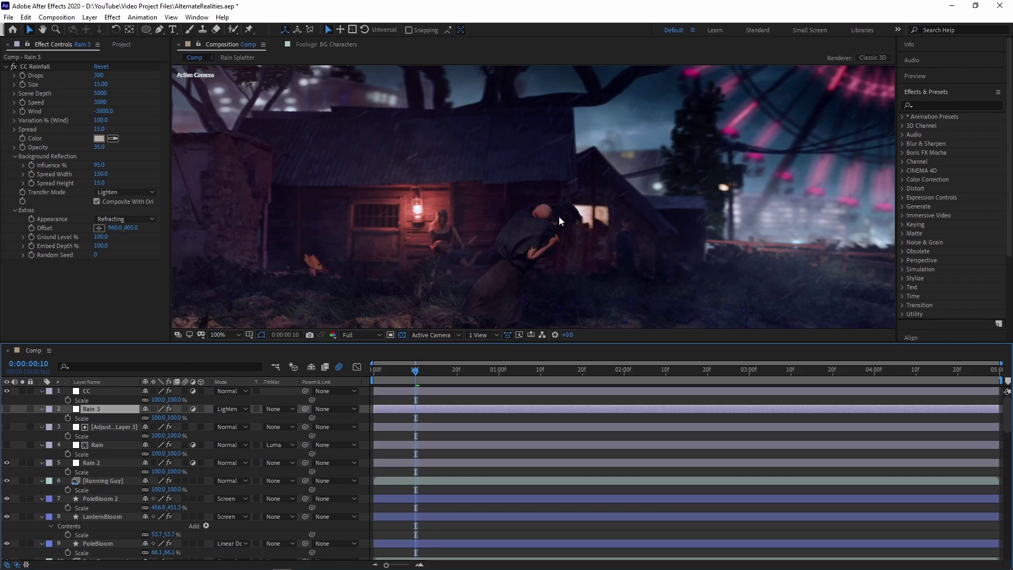
drag(559, 216, 534, 236)
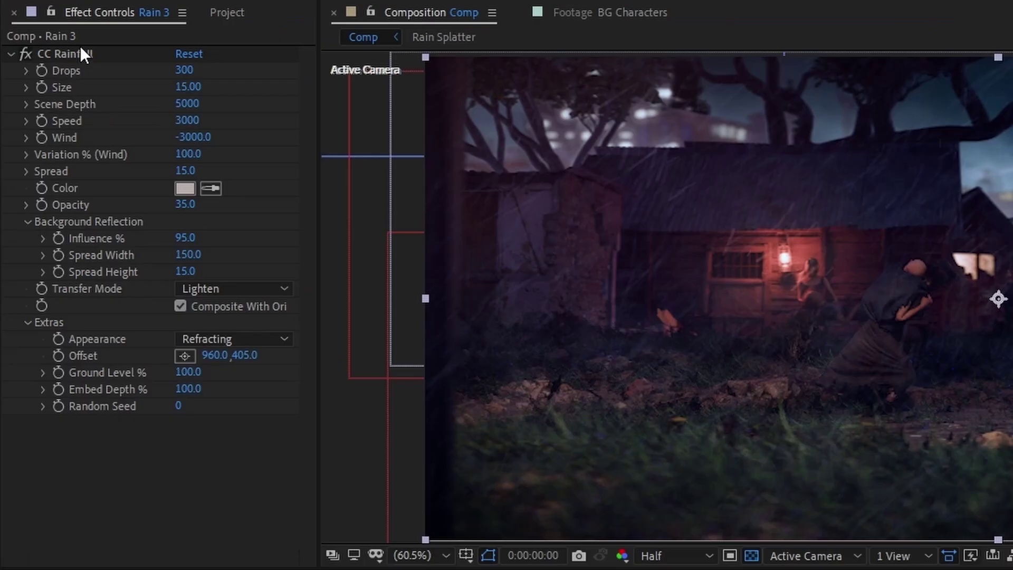
click(41, 67)
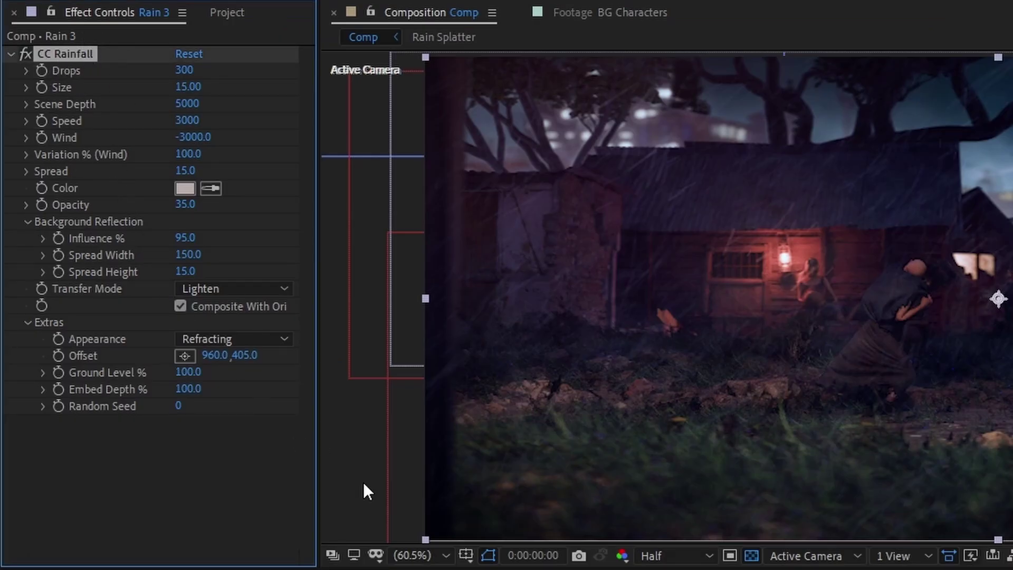
key(space)
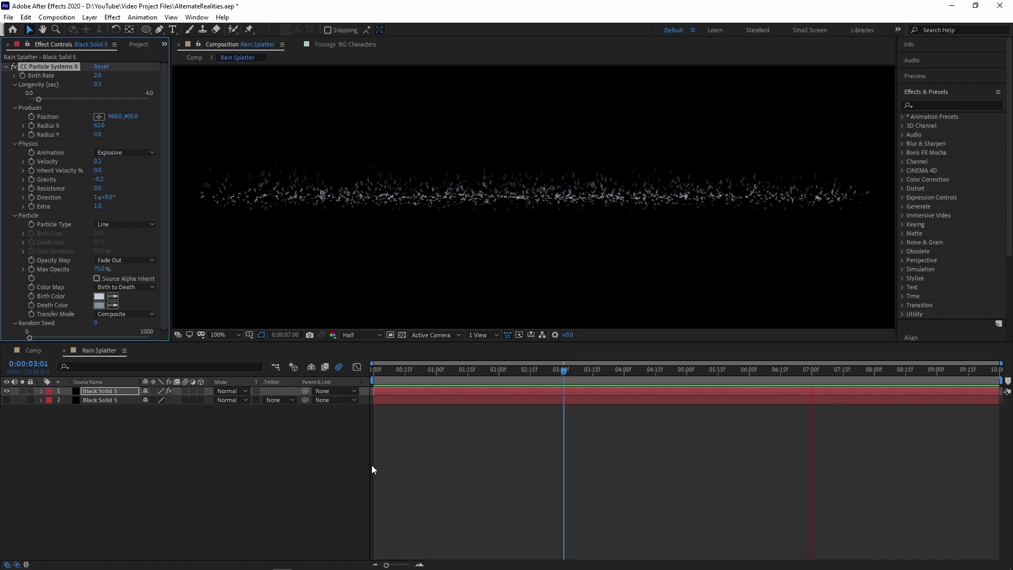
Stop the preview, return to the main Comp, and move the time to 0:00:00:24
key(space)
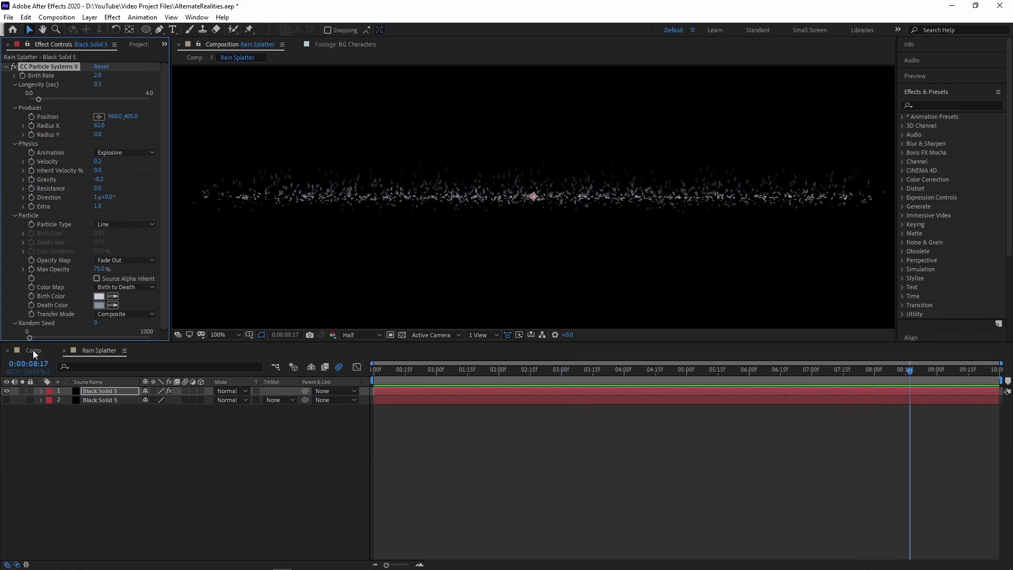
click(33, 350)
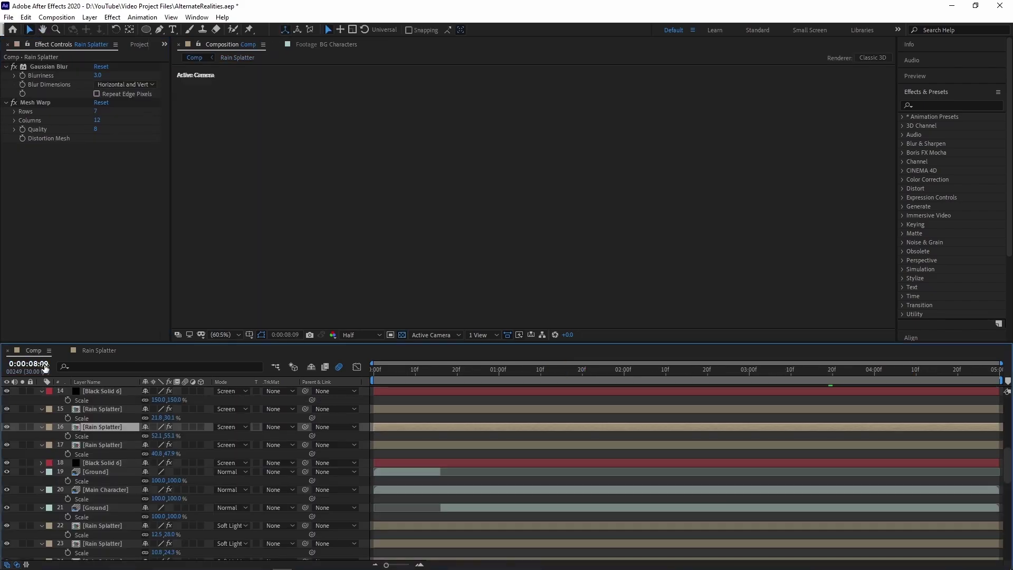
click(426, 369)
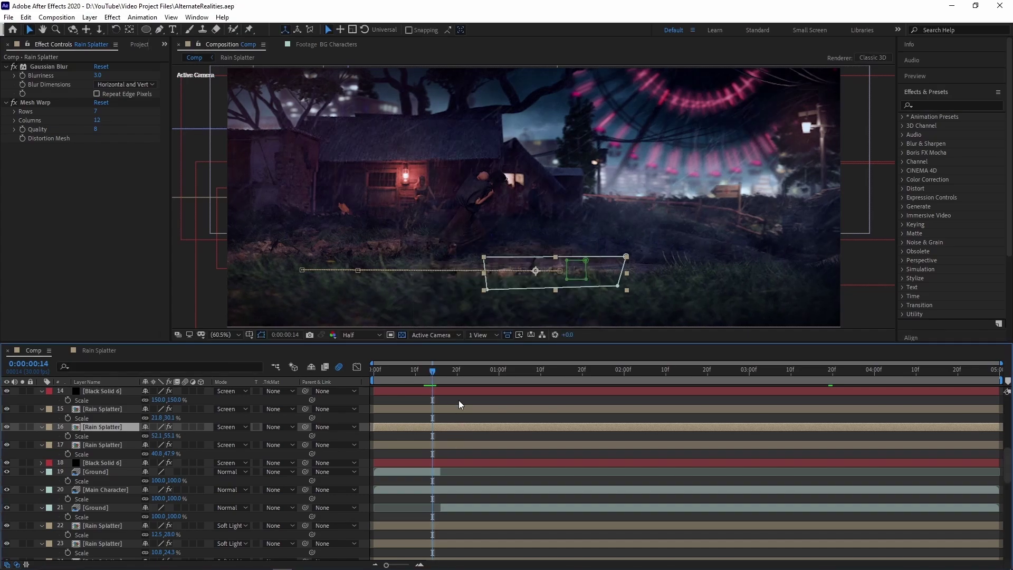
click(473, 372)
Switch Rain Splatter layer 16's blend mode to Normal, then back to Screen
click(245, 426)
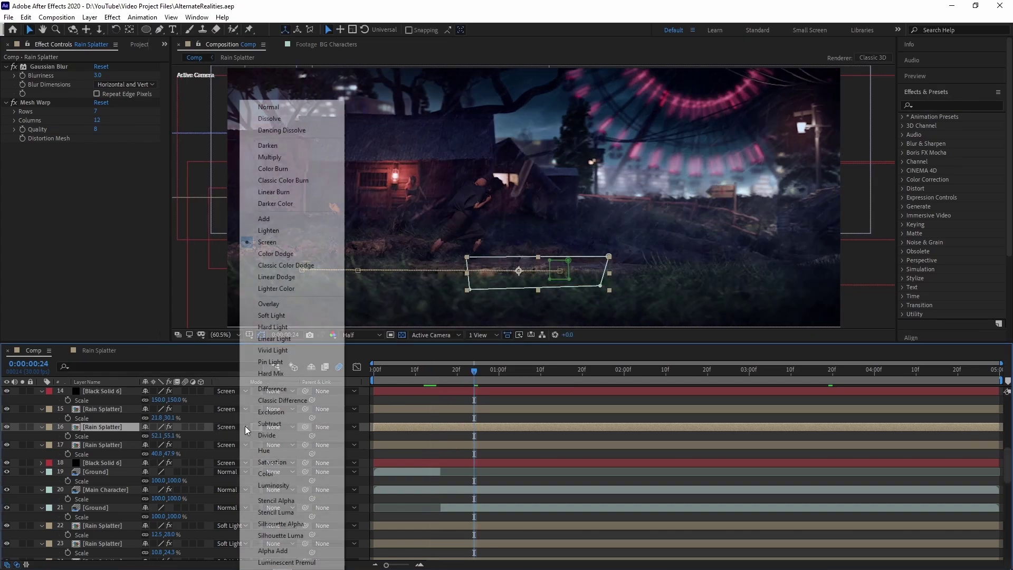
click(290, 110)
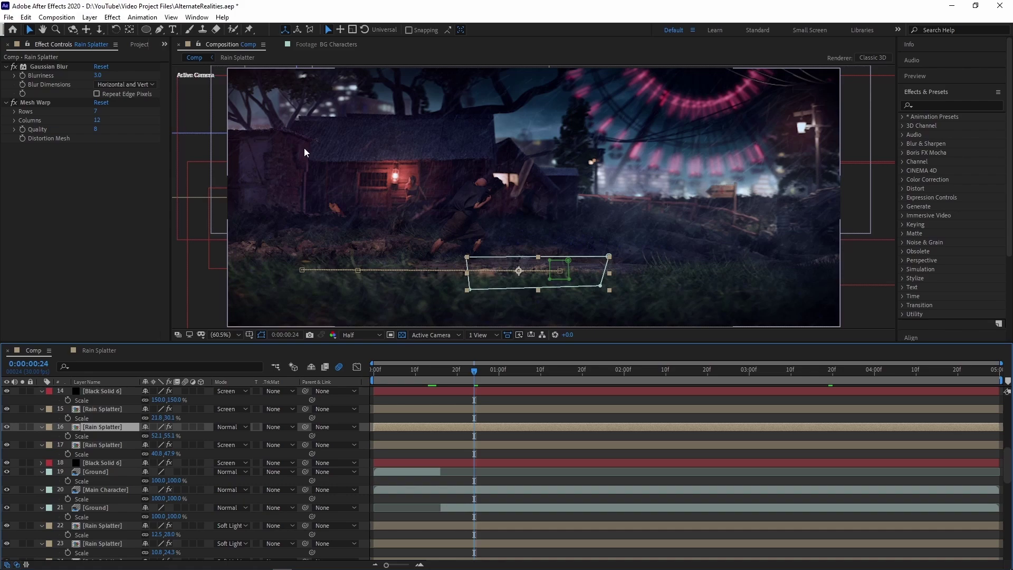
click(240, 428)
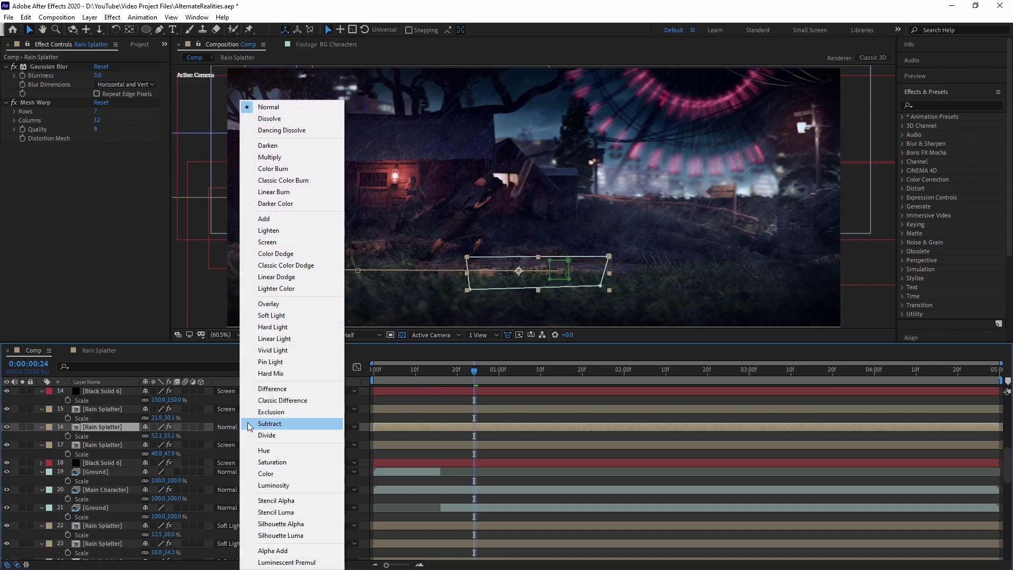
click(279, 242)
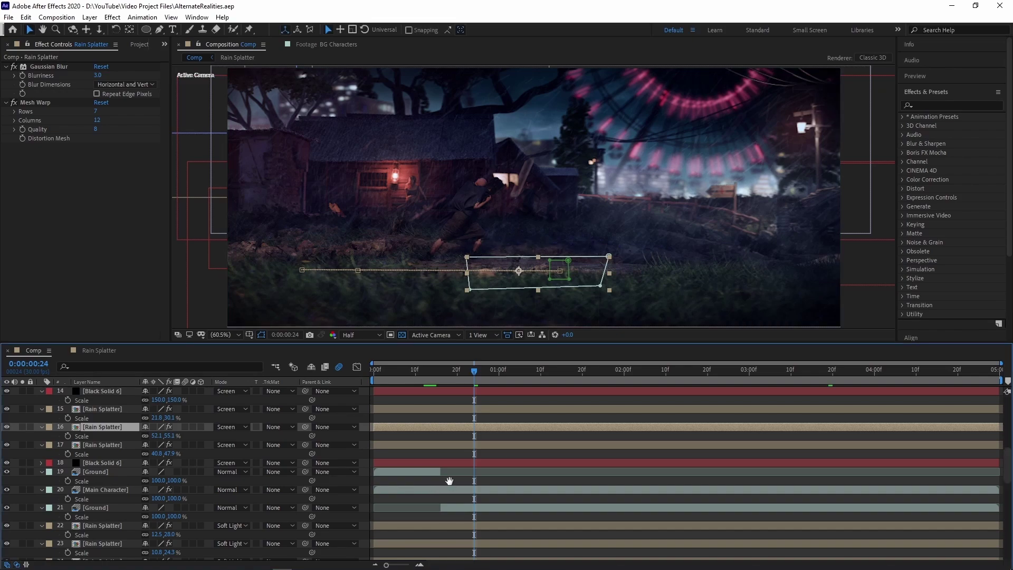
Zoom in on the ground at frame 24 and set the preview resolution to Full
key(space)
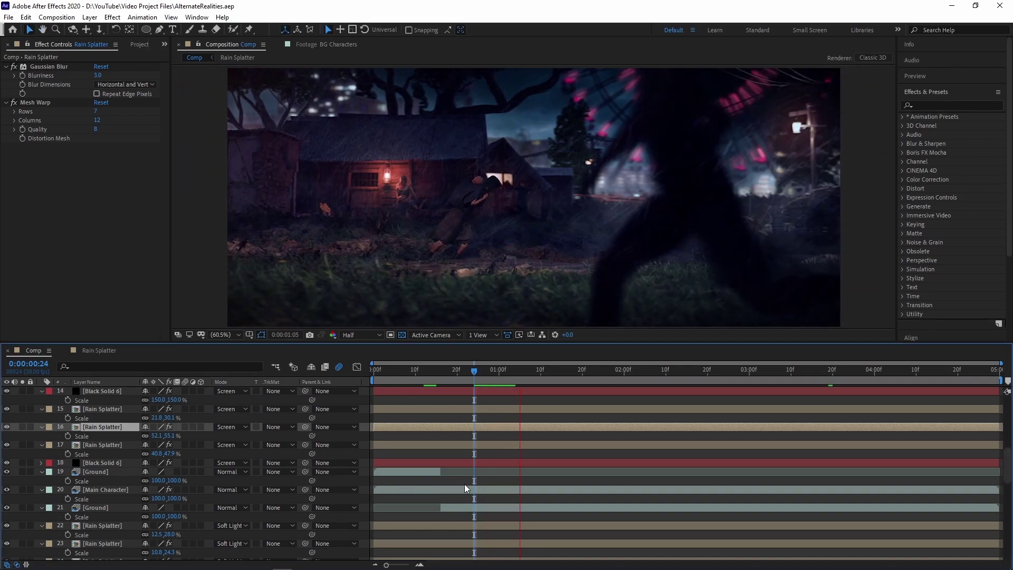
key(space)
scroll(508, 281, up, 4)
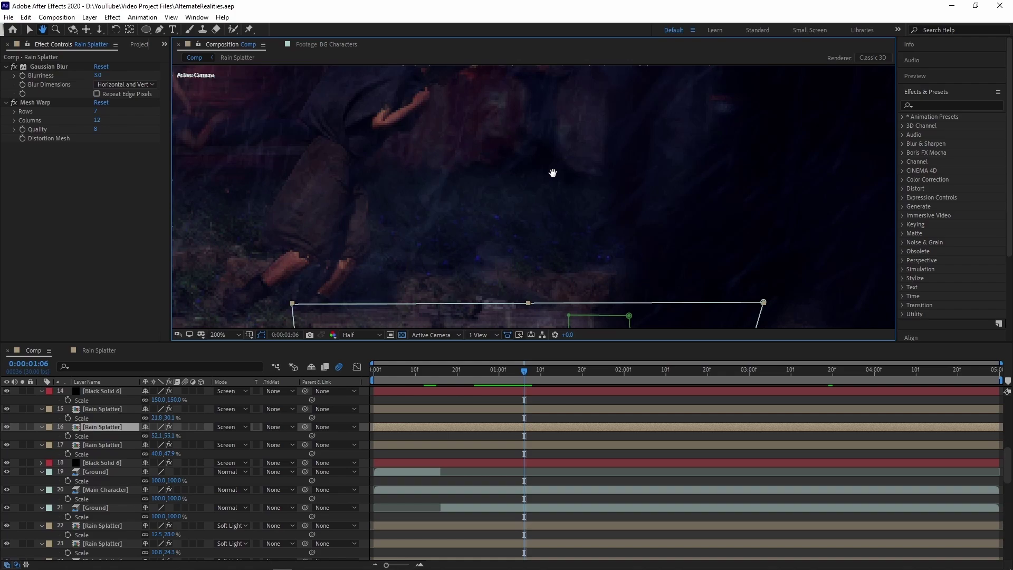
drag(552, 172, 599, 93)
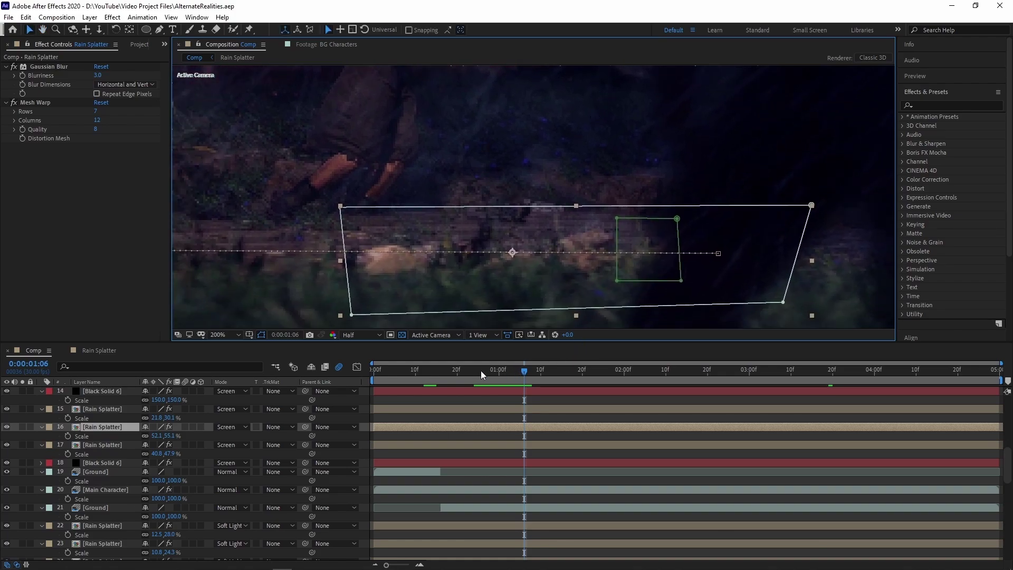
click(474, 369)
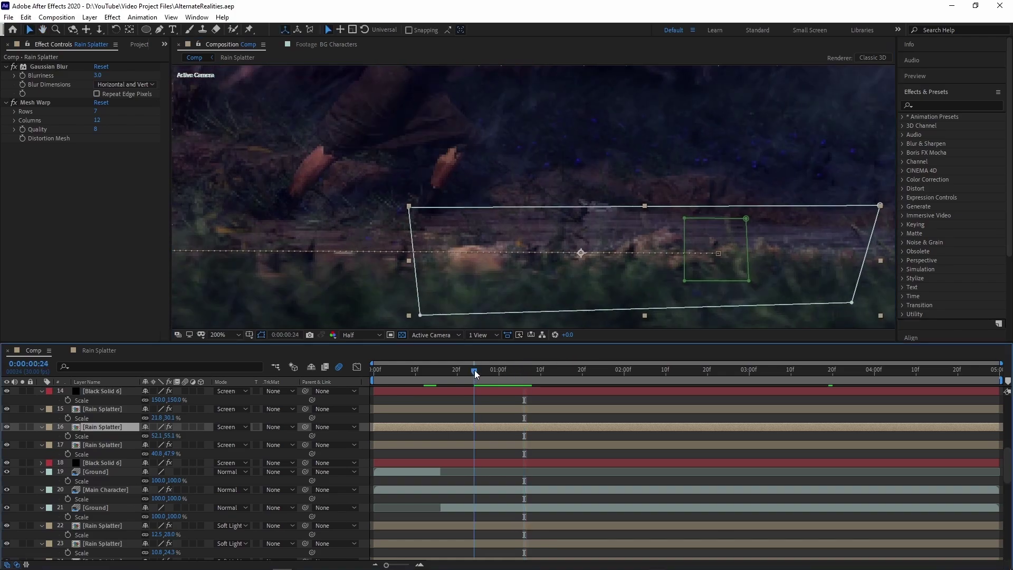
click(367, 335)
click(368, 359)
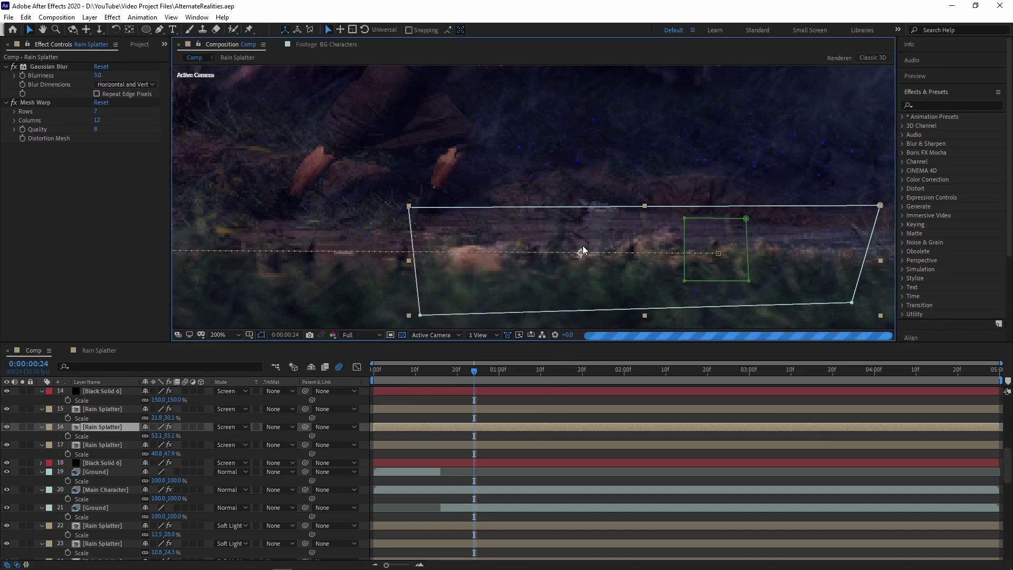
Frame the running character and preview the next frames
scroll(583, 245, down, 2)
drag(560, 246, 570, 260)
key(v)
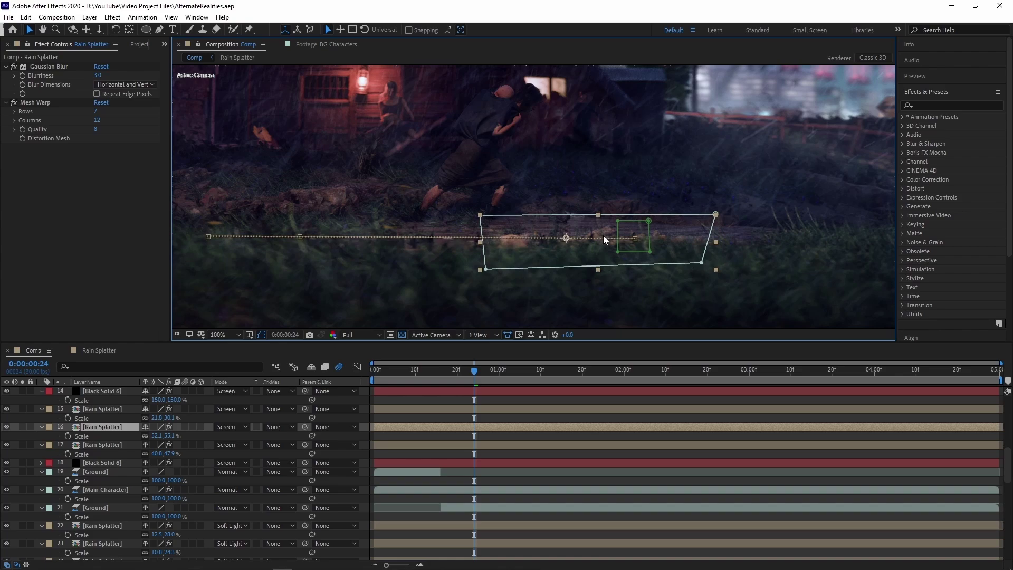
key(ctrl+shift+h)
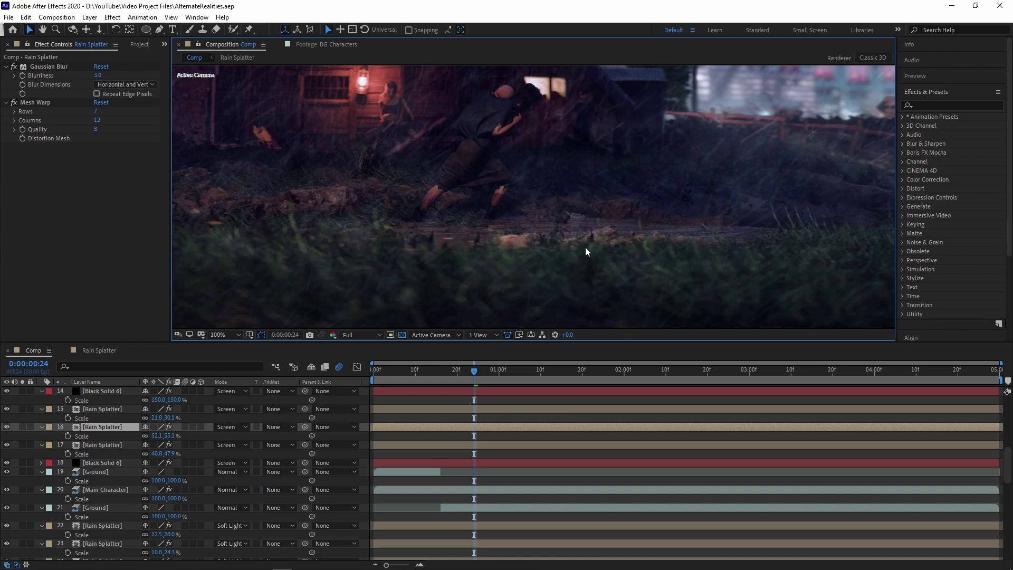
key(space)
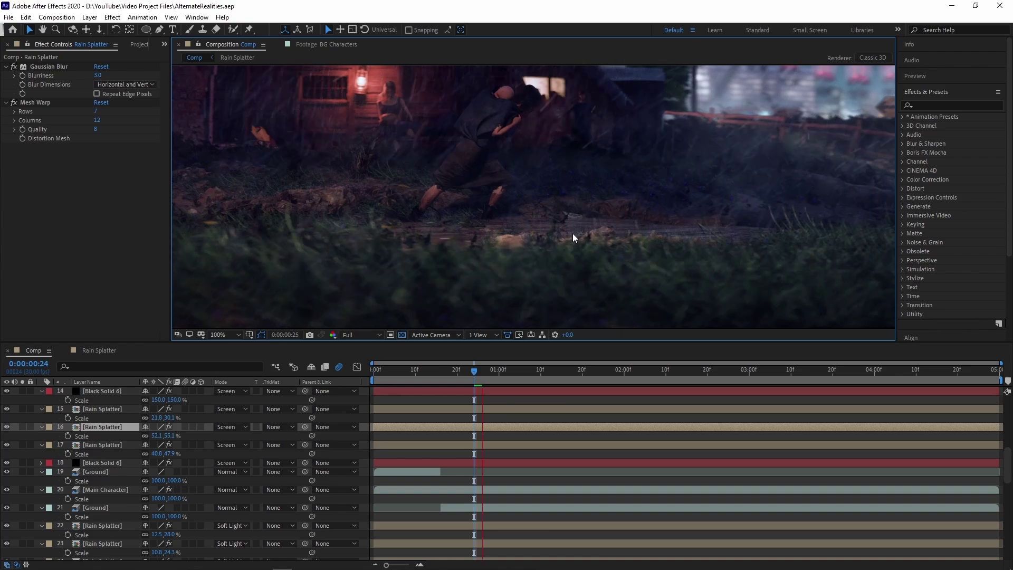
key(space)
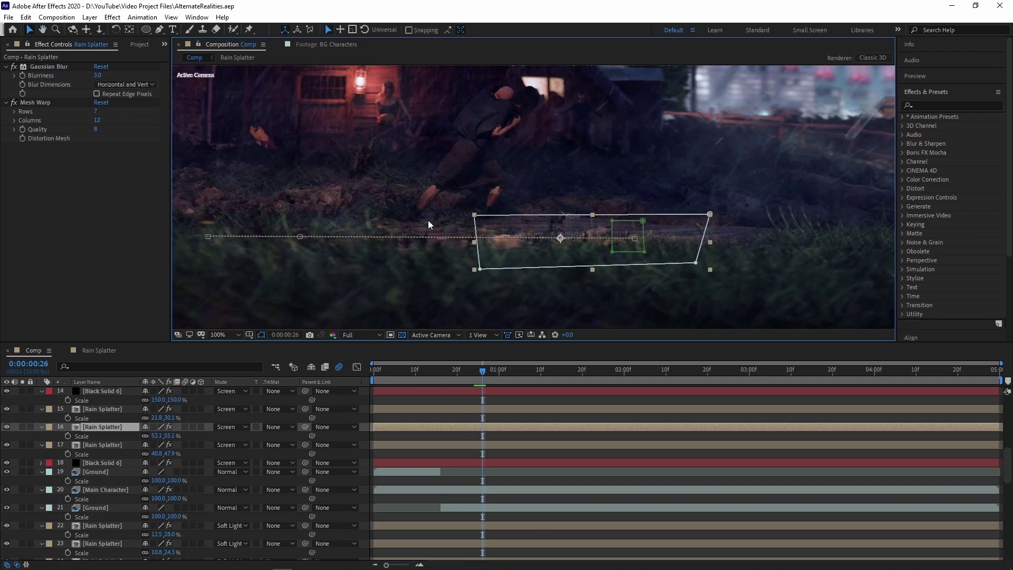
Zoom in on the lantern-lit porch and preview the splatters there
scroll(404, 199, up, 3)
scroll(445, 252, up, 3)
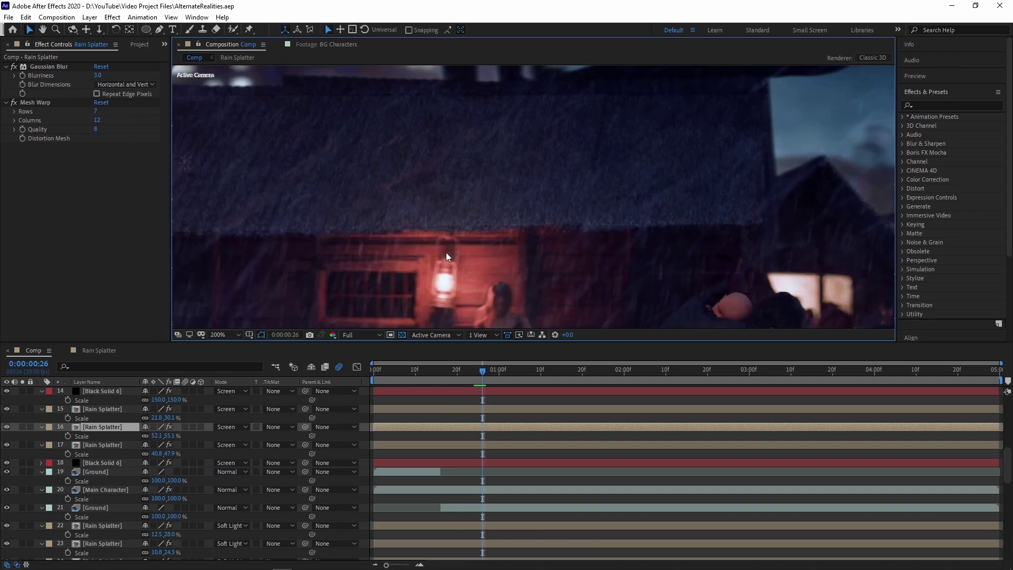
drag(466, 239, 551, 250)
scroll(345, 201, left, 3)
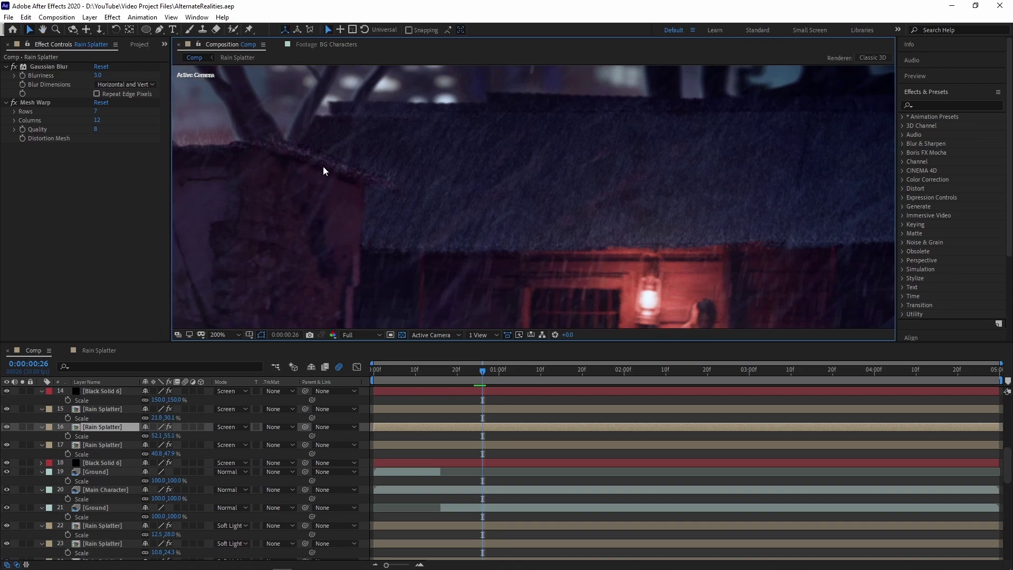
key(space)
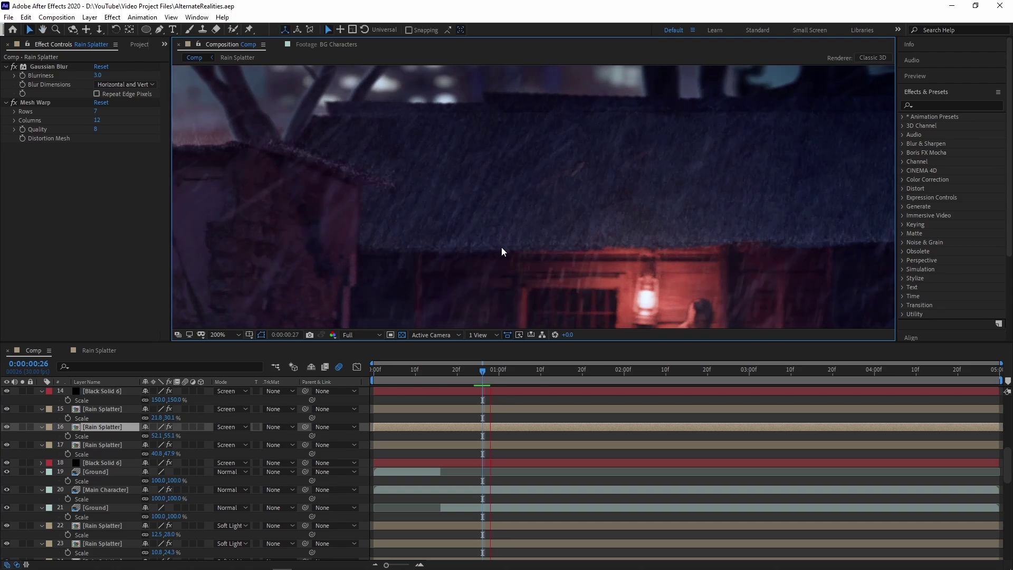
key(space)
Pan across the roof to the Ferris wheel and select Rain Splatter layer 15
drag(620, 253, 419, 256)
drag(654, 252, 546, 251)
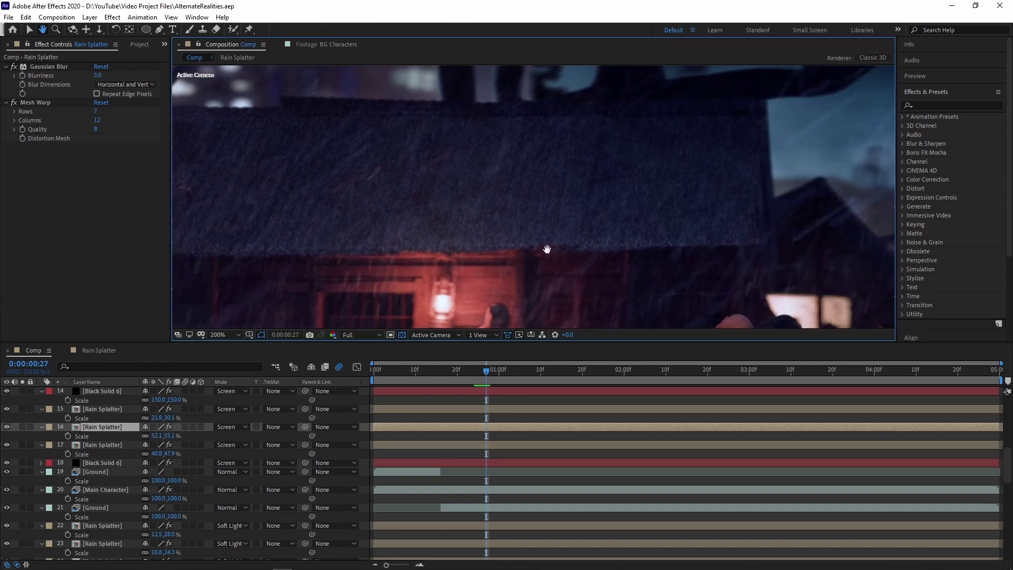
drag(691, 251, 436, 249)
drag(576, 242, 537, 232)
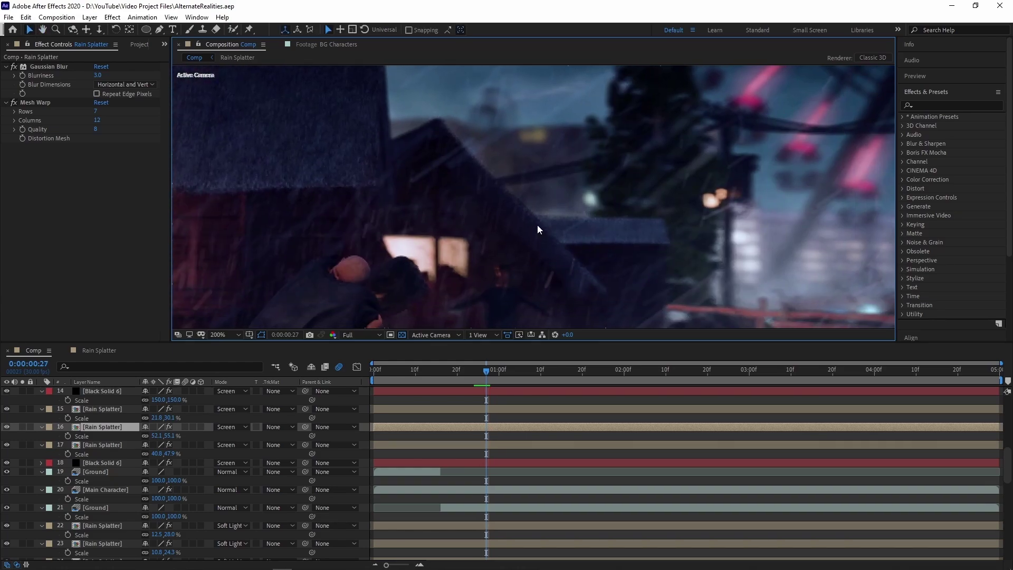
click(101, 409)
scroll(98, 448, up, 5)
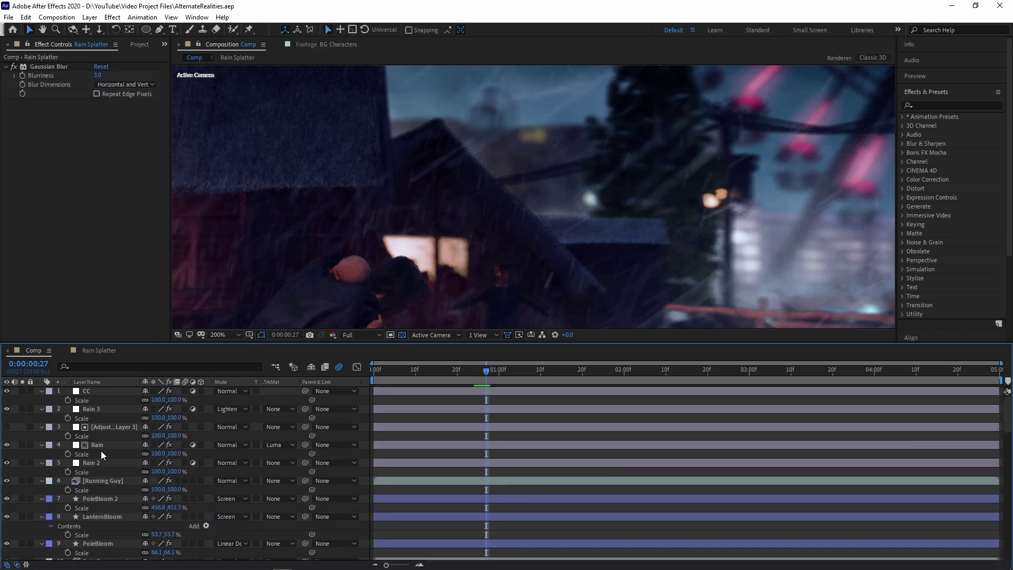
scroll(102, 474, down, 4)
click(104, 525)
scroll(103, 511, down, 4)
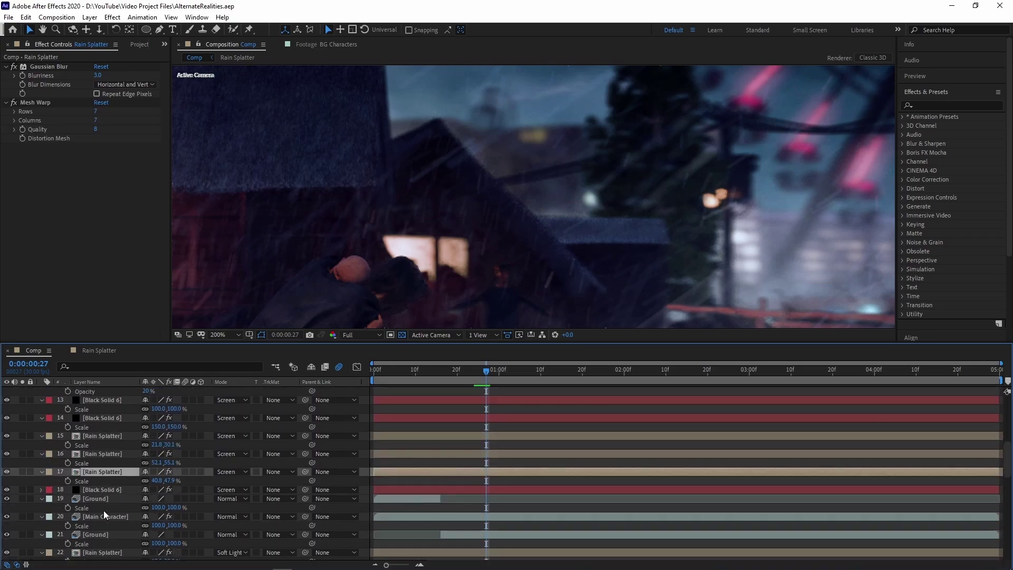
click(106, 529)
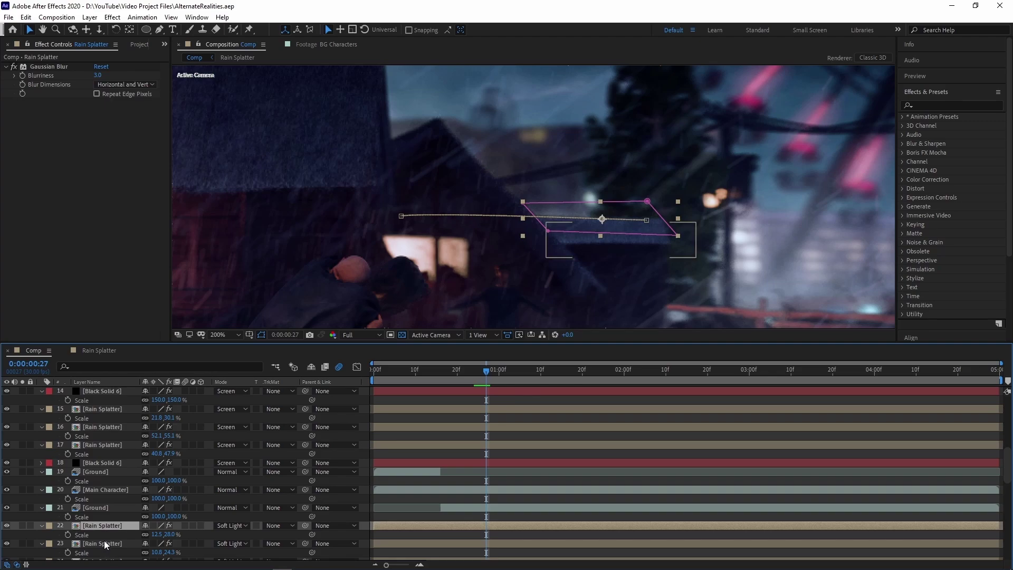
click(104, 540)
scroll(153, 514, down, 2)
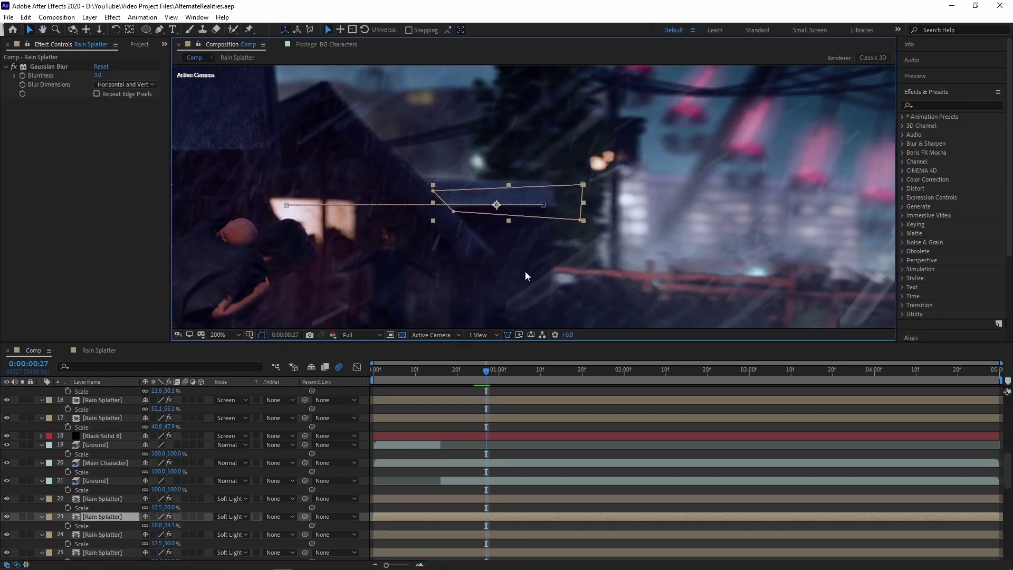
scroll(524, 271, up, 2)
scroll(525, 271, down, 1)
key(space)
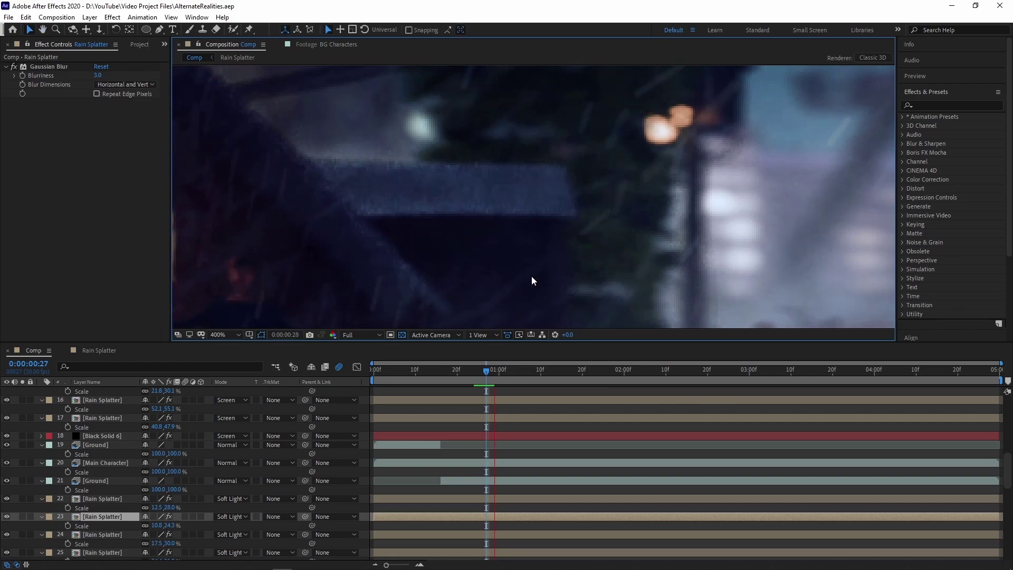
key(space)
scroll(528, 275, down, 4)
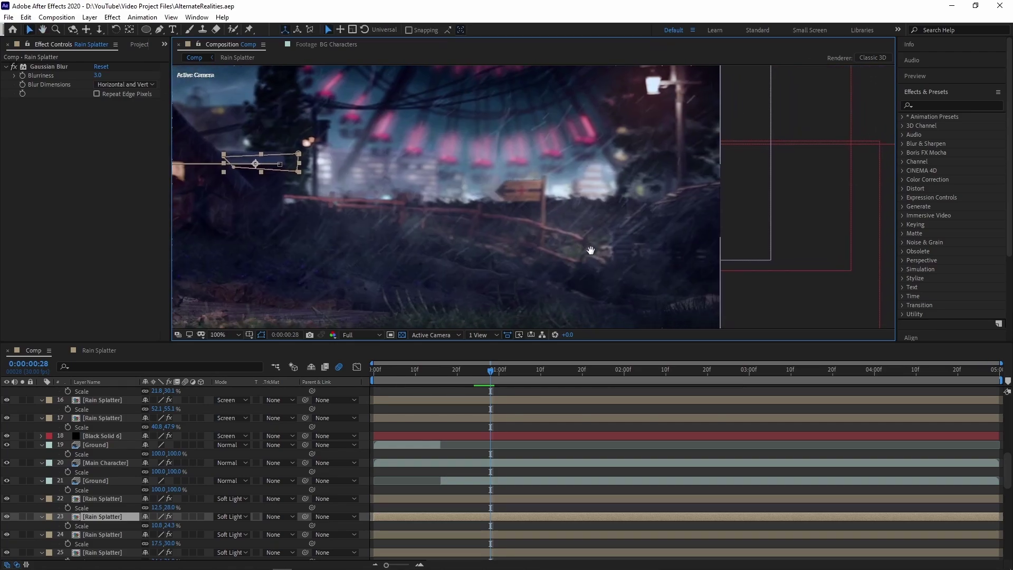
drag(558, 256, 660, 235)
drag(504, 232, 583, 227)
scroll(561, 251, up, 2)
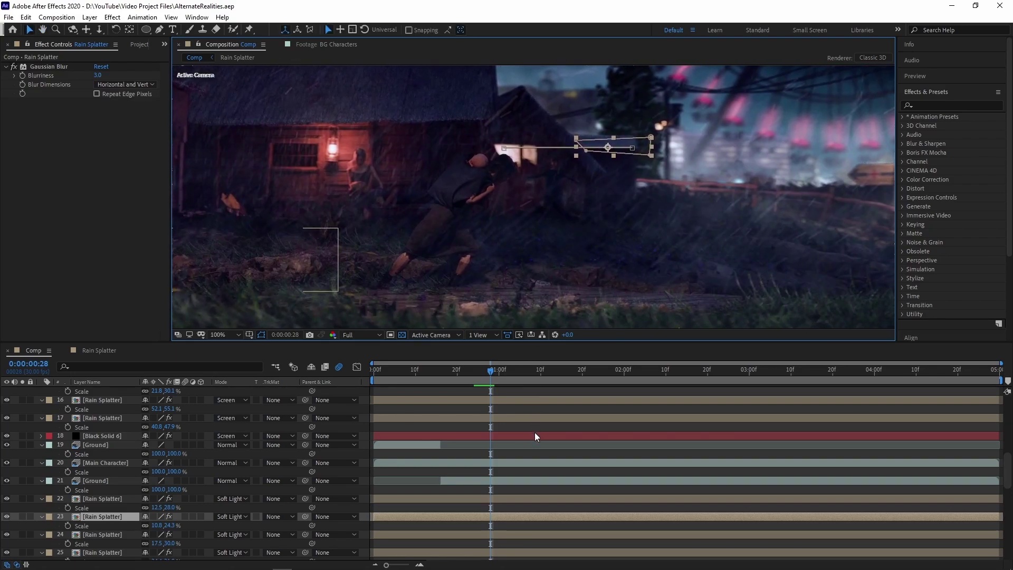
Fit the frame in view, return to the first frame, and add the composition to the render queue
key(shift+/)
key(Home)
click(9, 17)
mouse_move(79, 175)
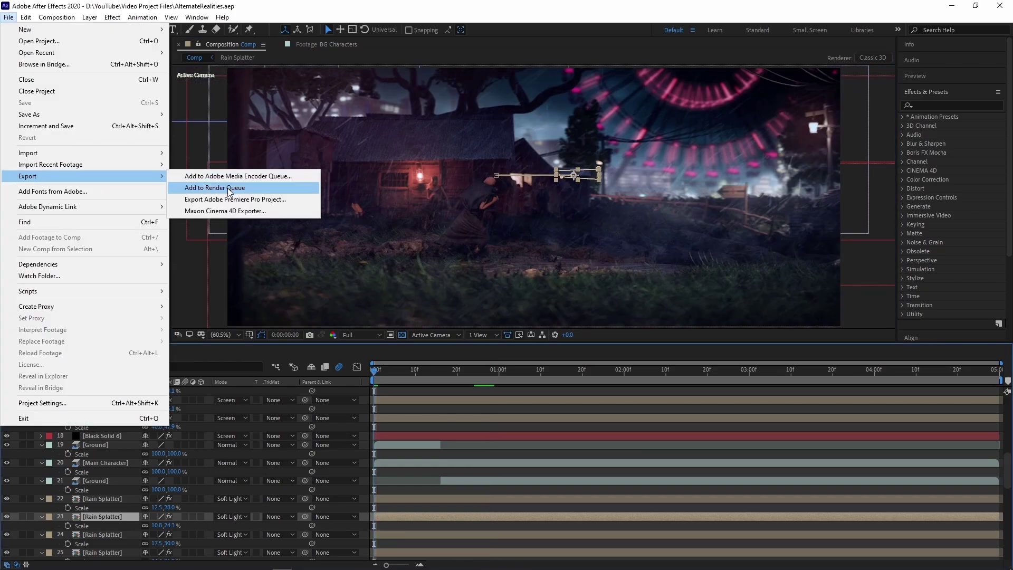
click(200, 188)
Set the output module format to AVI, then scrub the Premiere sequence and open its export settings
click(79, 563)
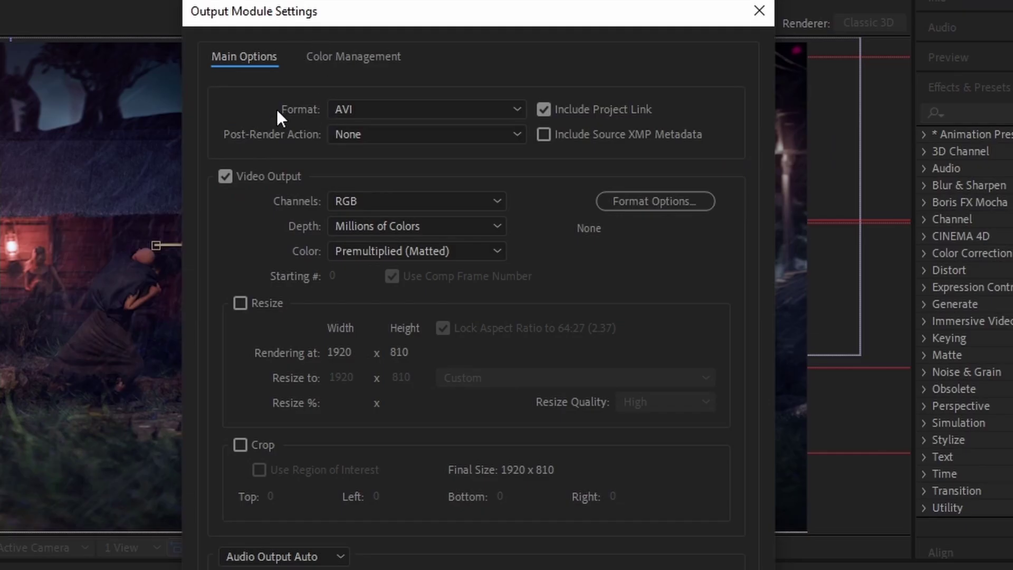
click(359, 111)
click(365, 152)
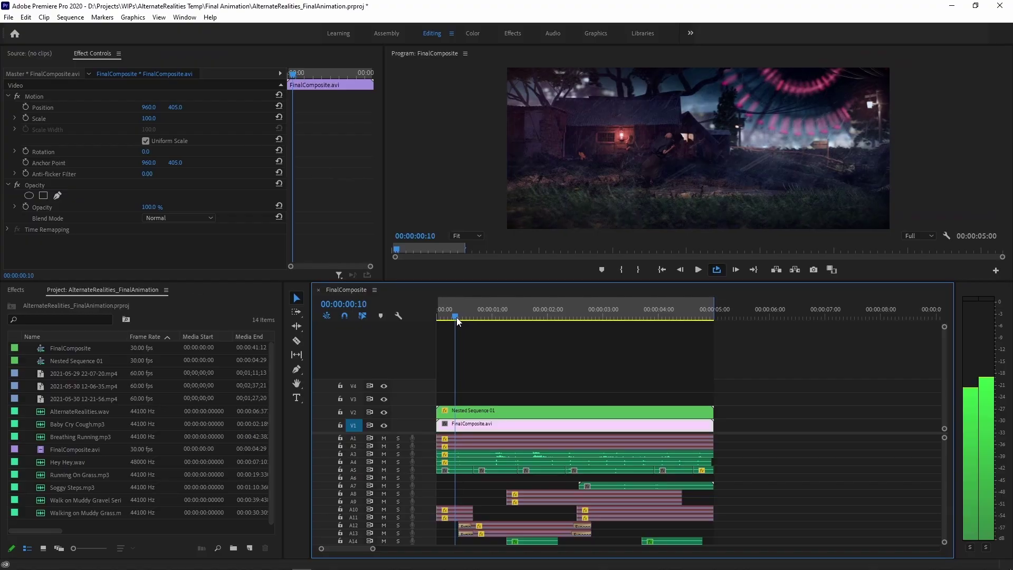
drag(457, 317, 417, 318)
key(ctrl+m)
Leave H.264 as the FinalComposite.mp4 format and scroll through its video settings
click(677, 121)
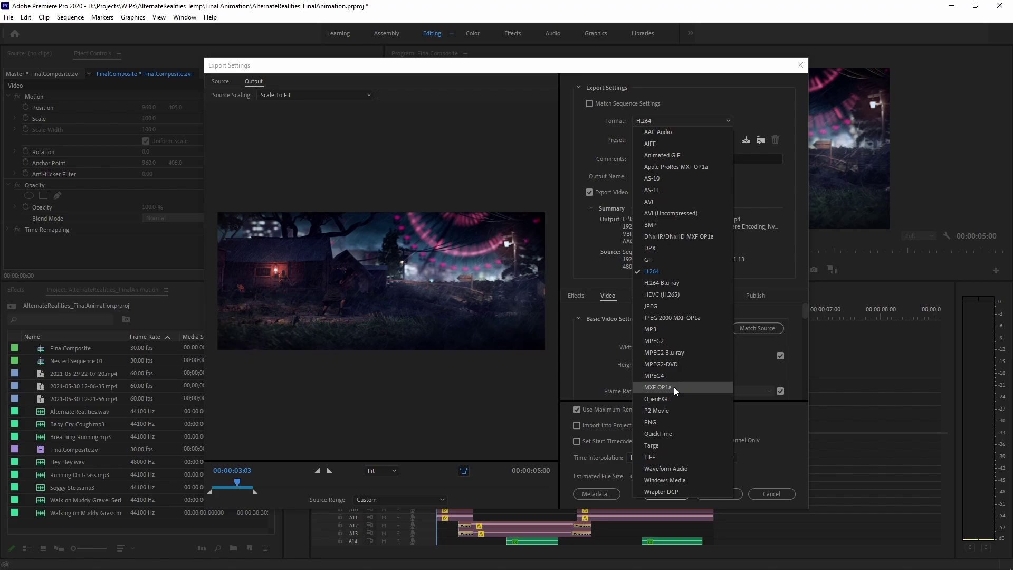
click(594, 142)
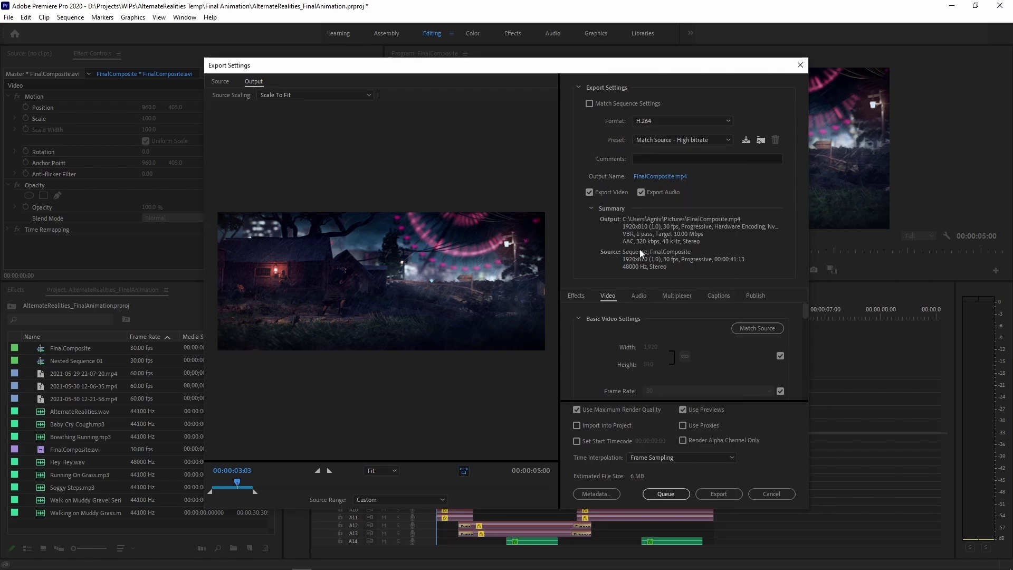
scroll(632, 312, down, 8)
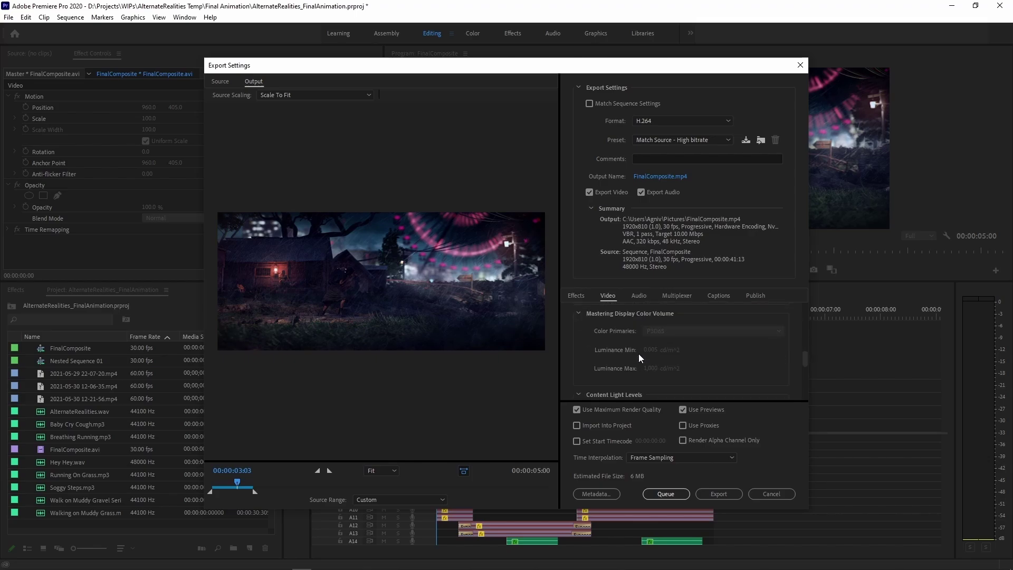